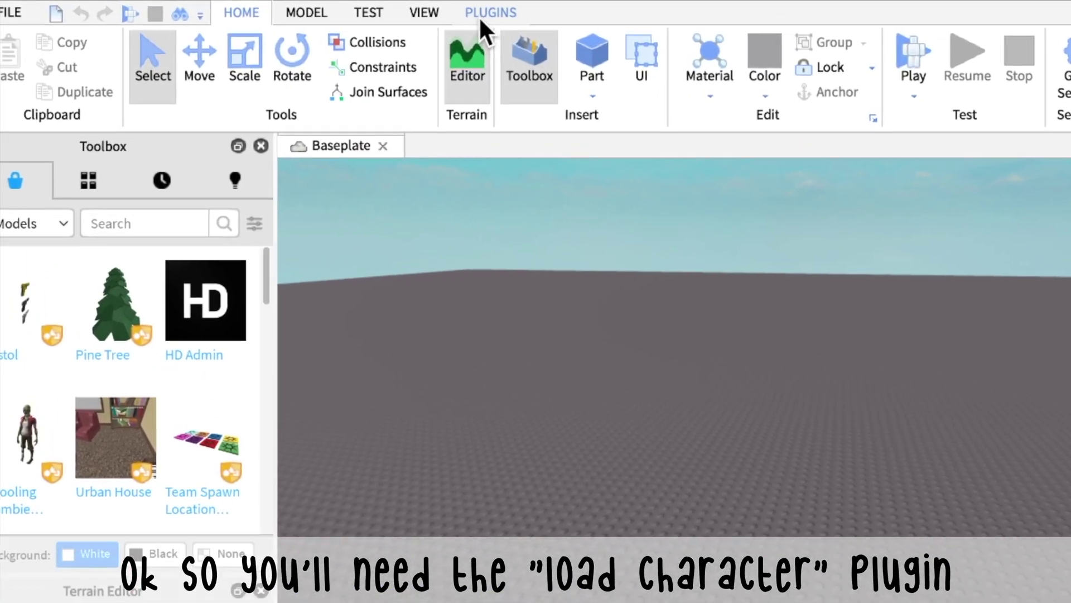
Step: Search the Toolbox plugins for 'load character' to get the Load Character plugin
{"action": "left_click", "coordinate": [424, 10]}
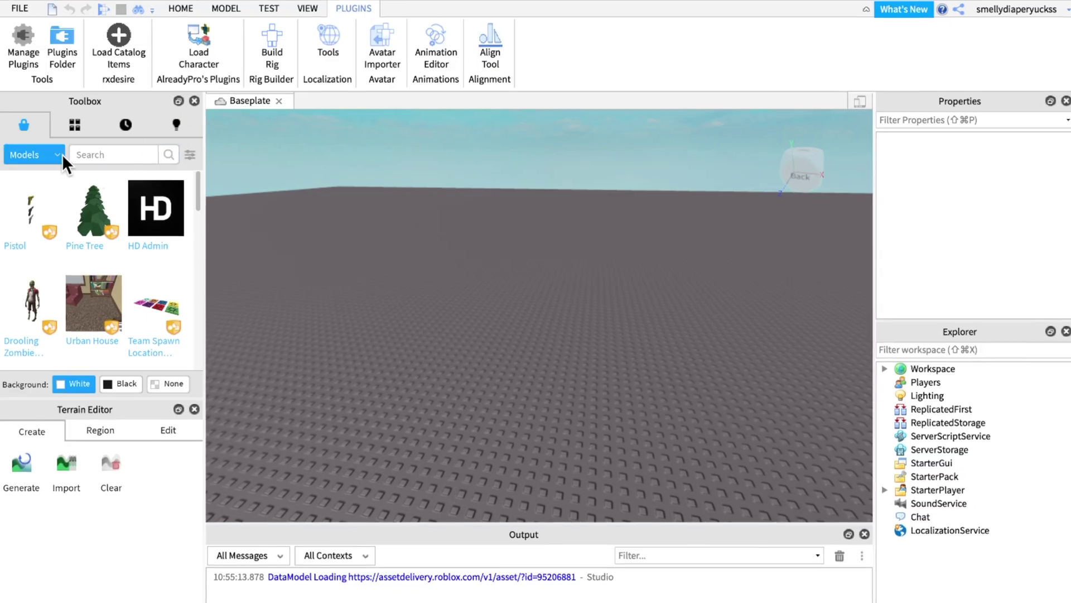
{"action": "left_click", "coordinate": [58, 155]}
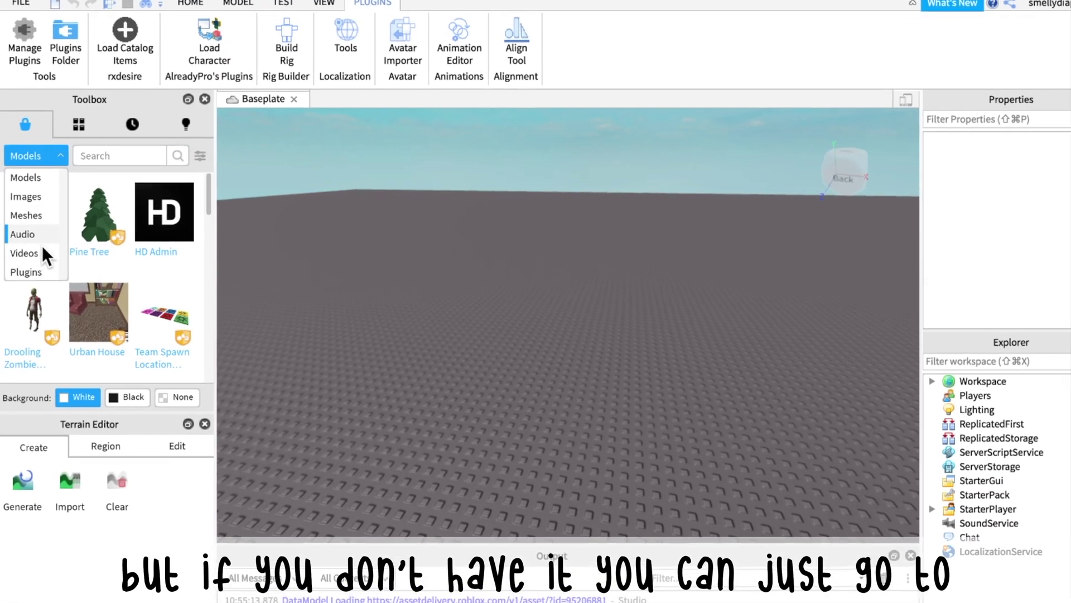
{"action": "left_click", "coordinate": [35, 266]}
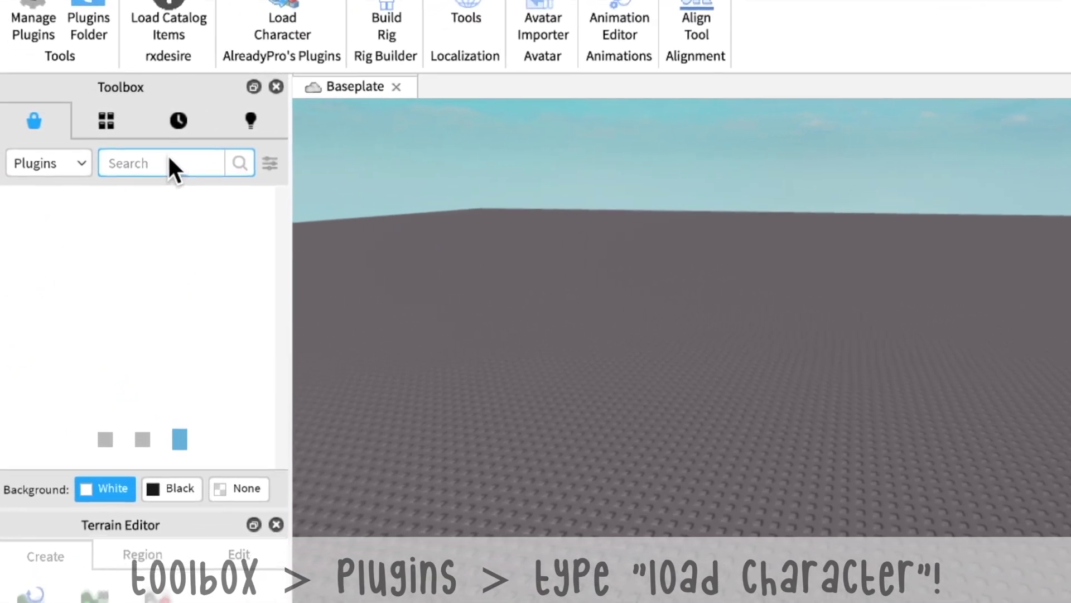
{"action": "left_click", "coordinate": [150, 158]}
{"action": "type", "text": "load chara"}
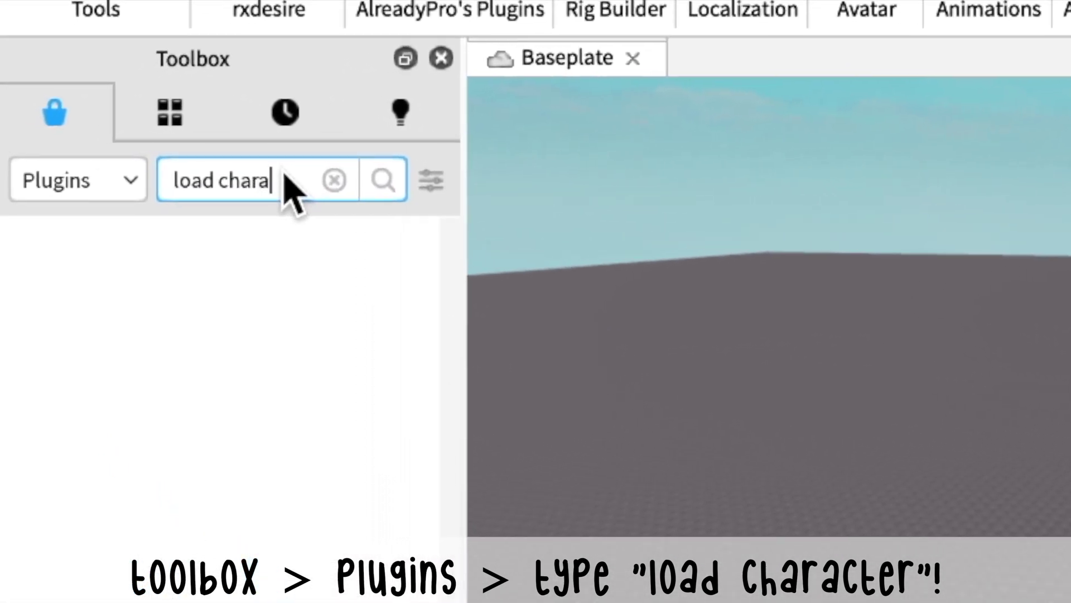
{"action": "type", "text": "cter"}
{"action": "key", "text": "Return"}
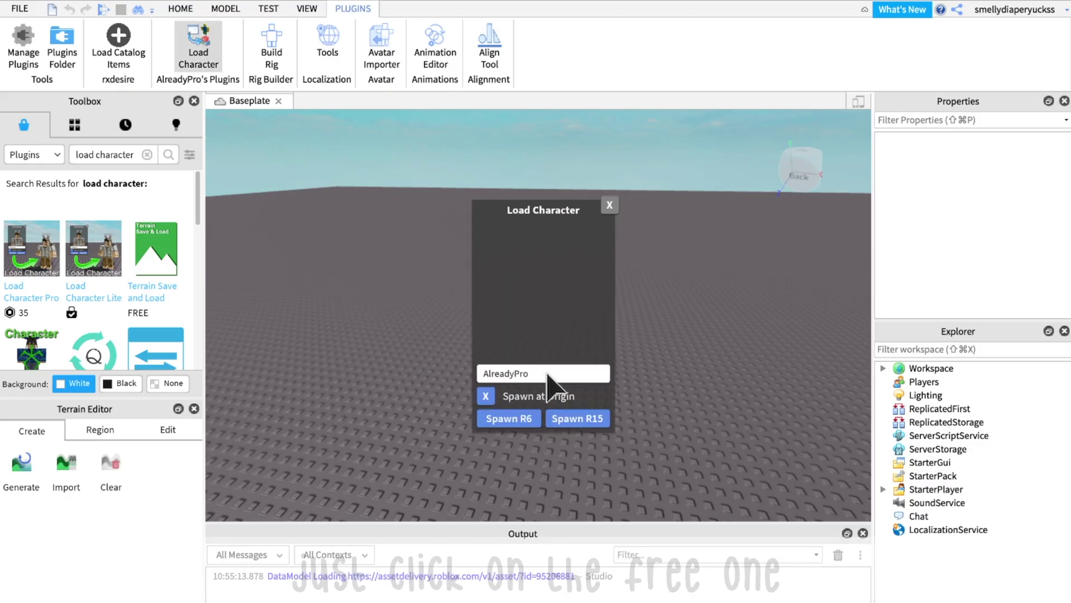
Step: Enter your Roblox username to spawn your avatar, then select the avatar model
{"action": "left_click", "coordinate": [407, 374]}
{"action": "type", "text": "smelly"}
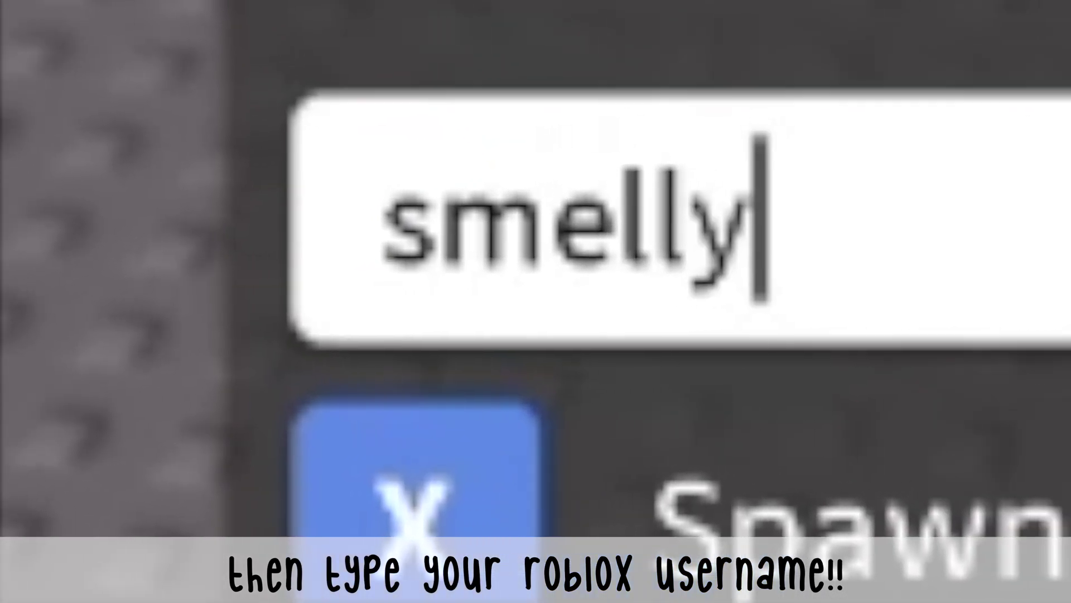
{"action": "type", "text": "dia"}
{"action": "type", "text": "per"}
{"action": "type", "text": "yuckss"}
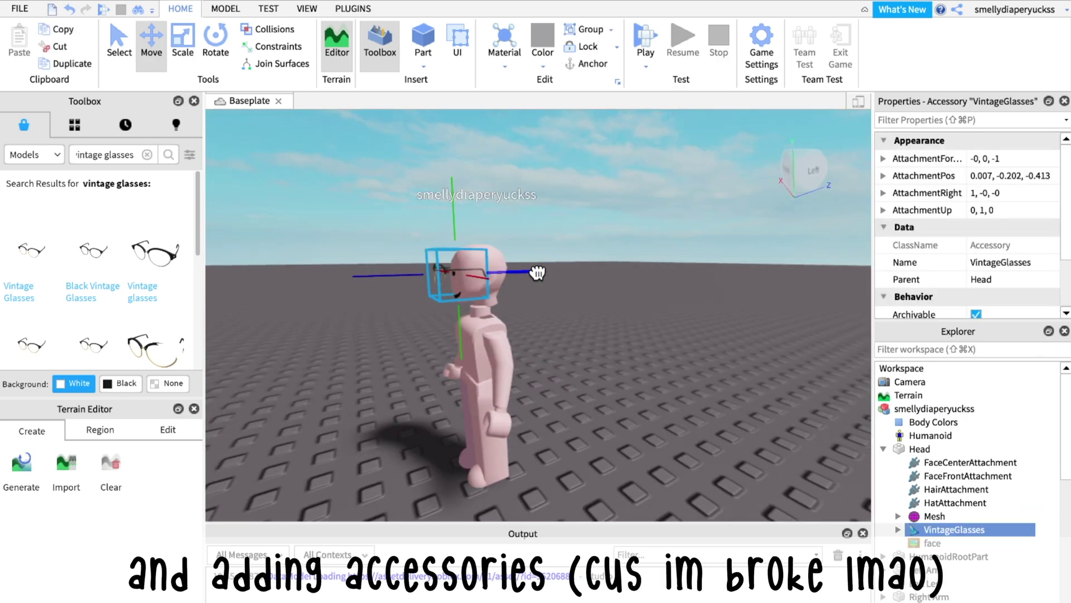
{"action": "left_click", "coordinate": [147, 155]}
{"action": "type", "text": "macbook"}
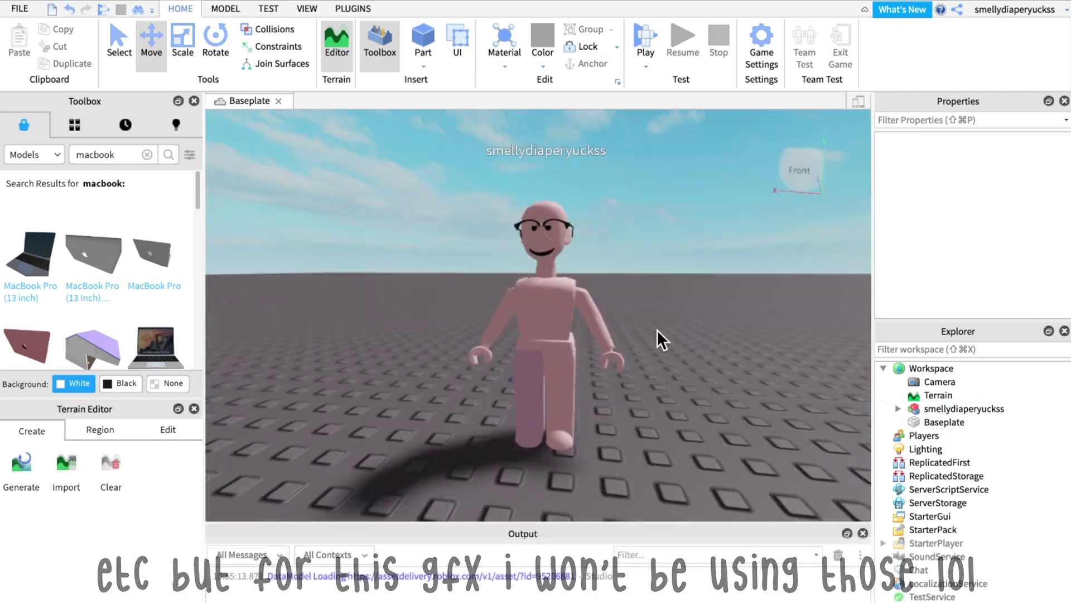
{"action": "left_click", "coordinate": [943, 409]}
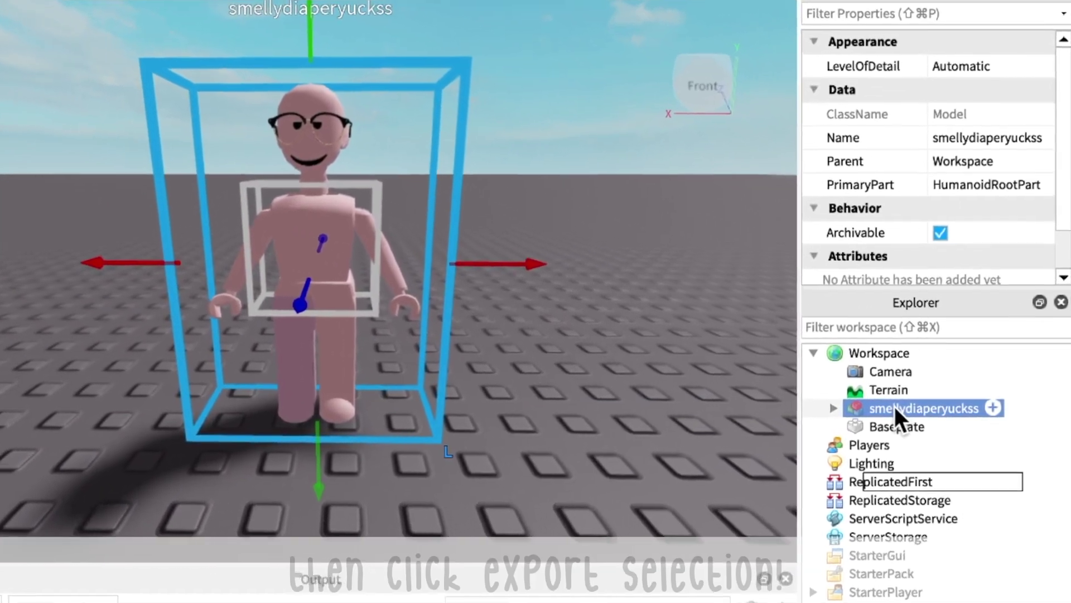
Step: Save the avatar to a file and download the RobloxRig_Woman archive
{"action": "right_click", "coordinate": [921, 411]}
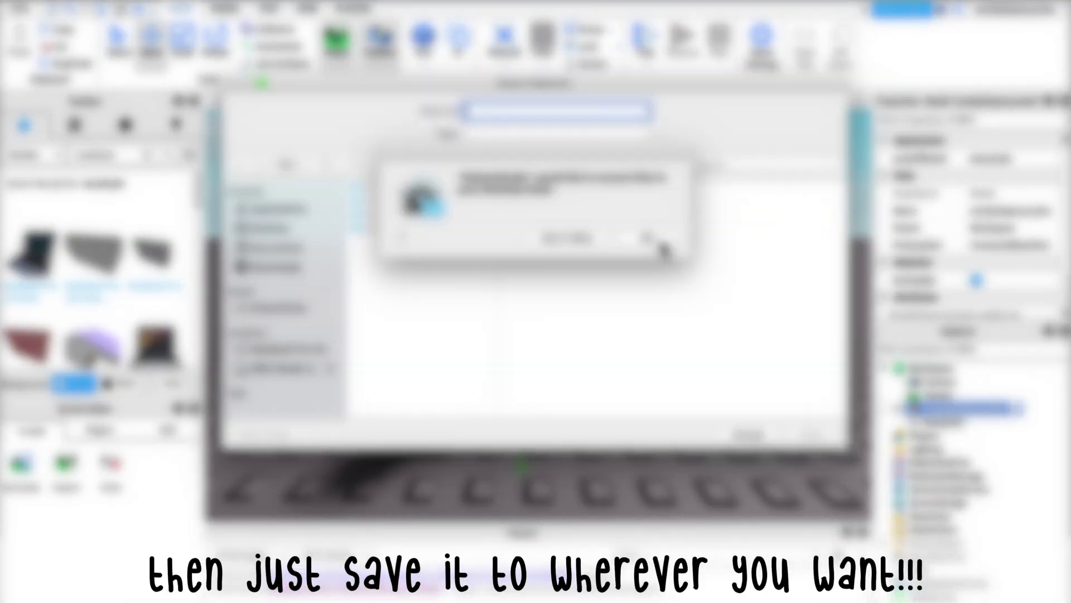
{"action": "left_click", "coordinate": [660, 245]}
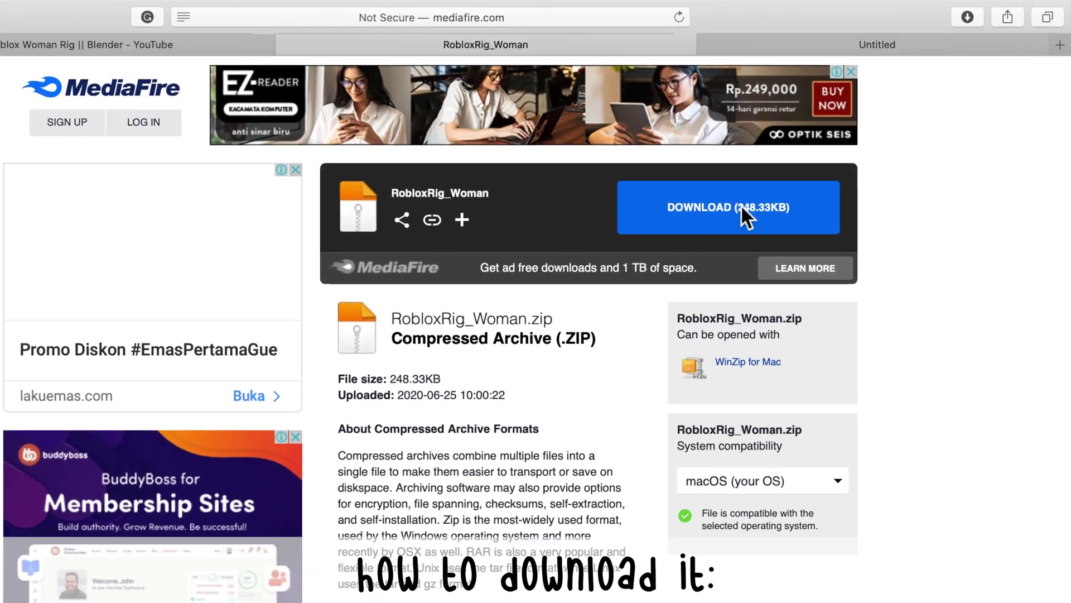
{"action": "left_click", "coordinate": [741, 204]}
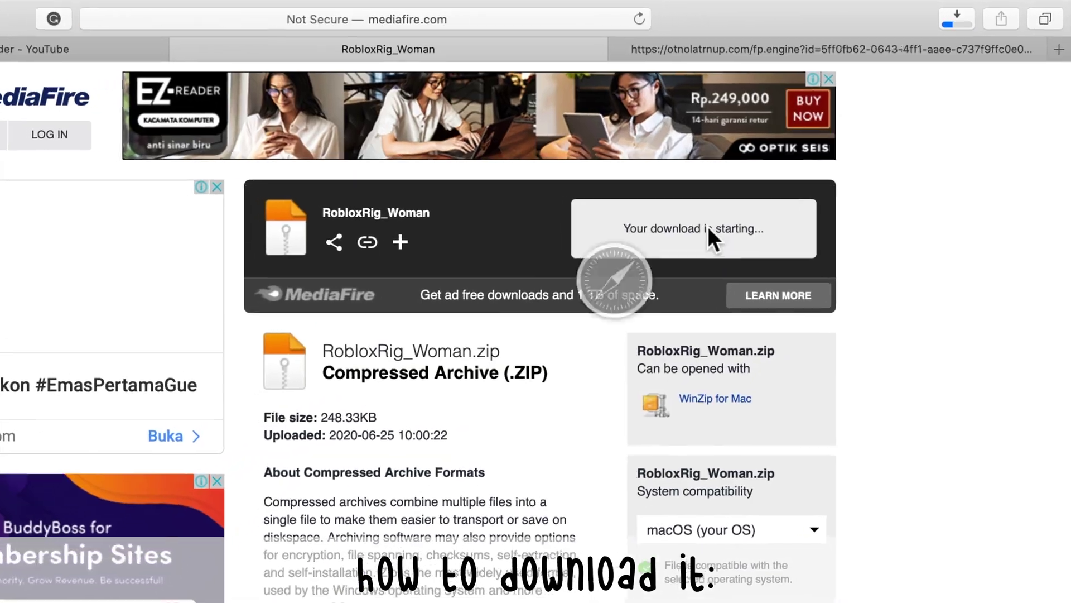
{"action": "left_click", "coordinate": [968, 16]}
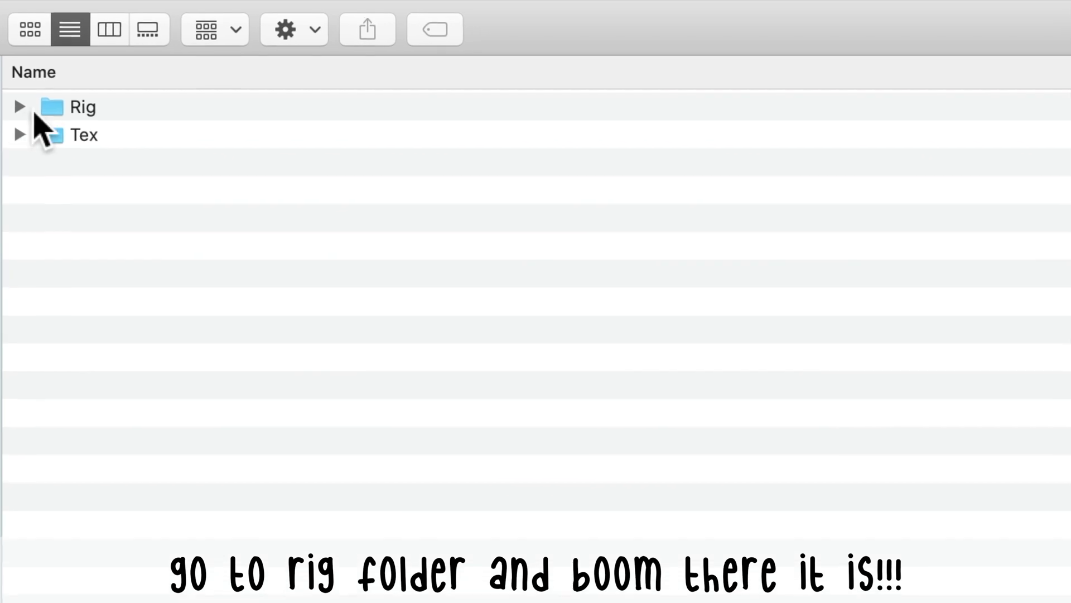
Step: Open Rig/Default.blend in Blender and zoom in on the WomanRig
{"action": "left_click", "coordinate": [21, 144]}
{"action": "left_click", "coordinate": [326, 185]}
{"action": "double_click", "coordinate": [327, 184]}
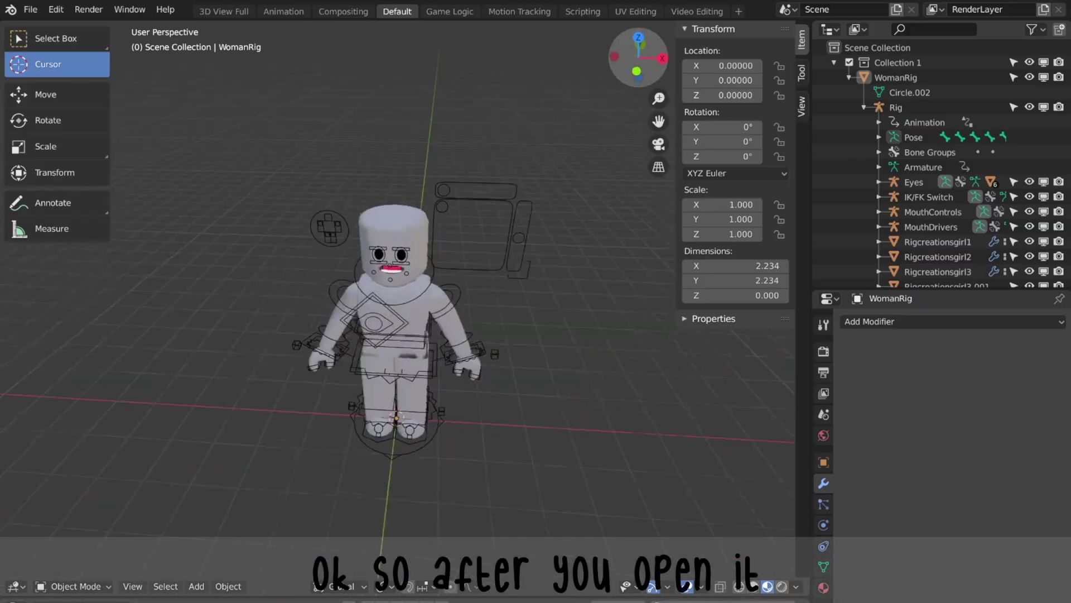
{"action": "left_click_drag", "start_coordinate": [638, 61], "coordinate": [641, 67]}
{"action": "left_click_drag", "start_coordinate": [659, 99], "coordinate": [661, 104]}
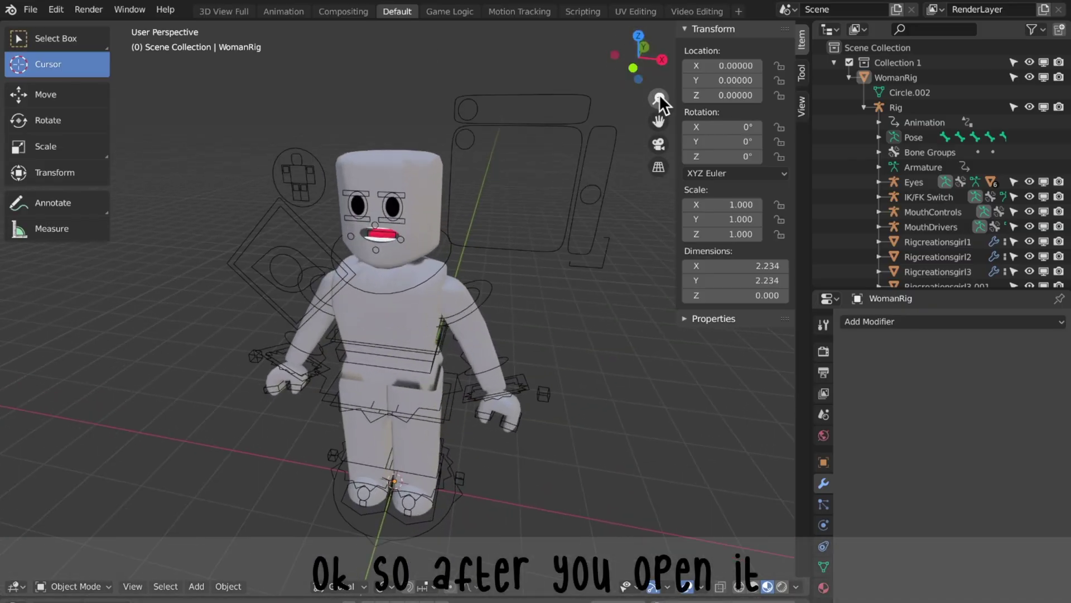
Step: Delete the rig's head and the Circle.020 eye piece
{"action": "key", "text": "w"}
{"action": "left_click", "coordinate": [418, 263]}
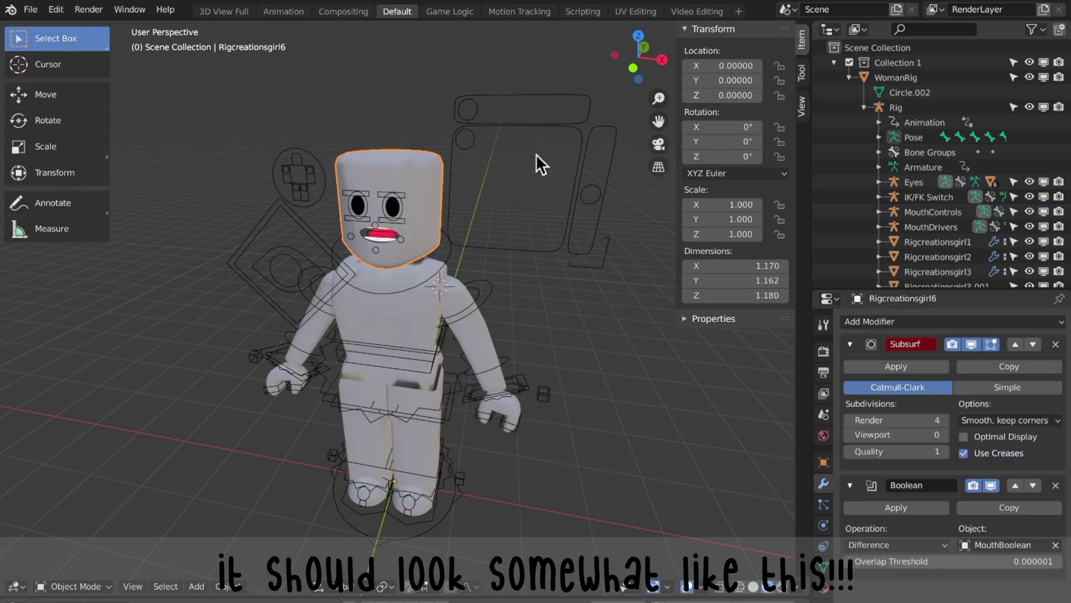
{"action": "key", "text": "x"}
{"action": "left_click", "coordinate": [430, 218]}
{"action": "left_click", "coordinate": [393, 183]}
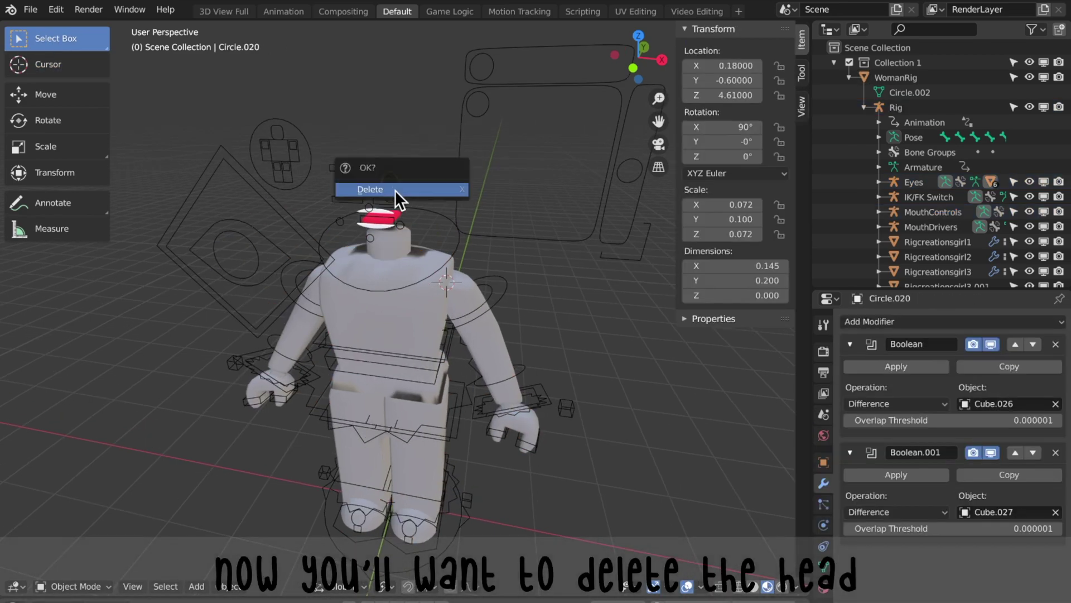
{"action": "left_click", "coordinate": [354, 186]}
Step: Delete the remaining face piece and mouth Cube.014, then select the torso
{"action": "left_click", "coordinate": [395, 212]}
{"action": "key", "text": "x"}
{"action": "left_click", "coordinate": [396, 212]}
{"action": "left_click", "coordinate": [376, 223]}
{"action": "key", "text": "x"}
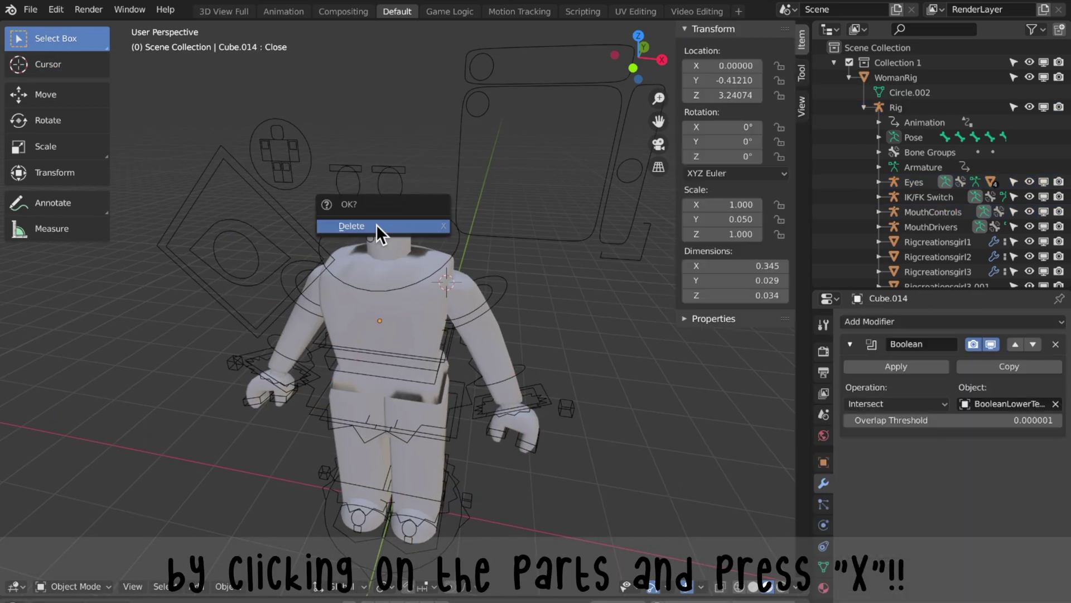
{"action": "left_click", "coordinate": [396, 316]}
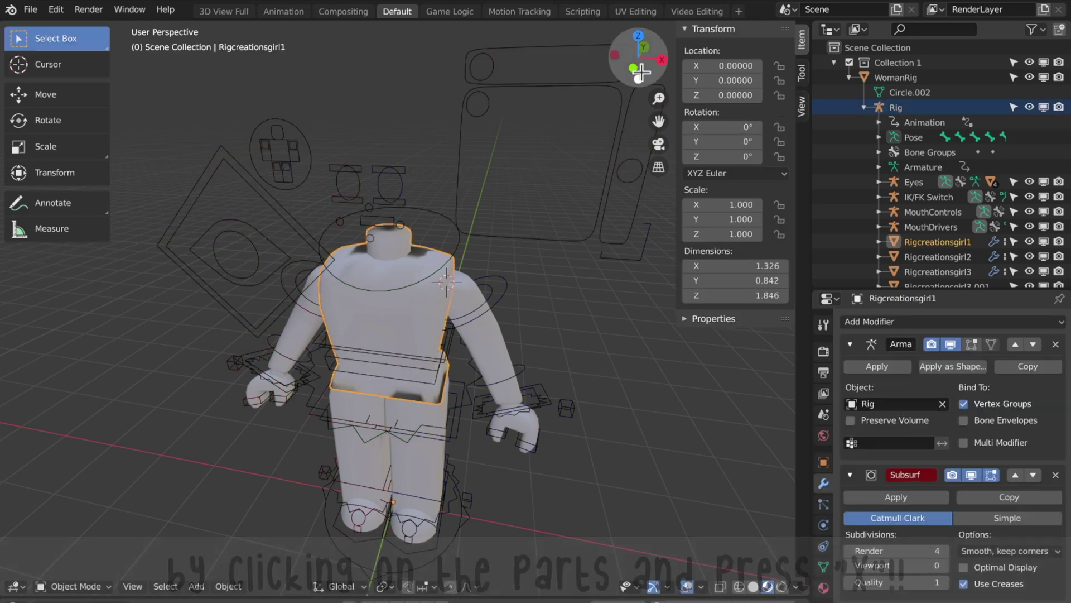
{"action": "left_click_drag", "start_coordinate": [264, 594], "coordinate": [271, 356]}
Step: In the Shader Editor, replace the torso's Image Texture with the avatar's Tex.png
{"action": "left_click", "coordinate": [57, 367]}
{"action": "left_click", "coordinate": [12, 367]}
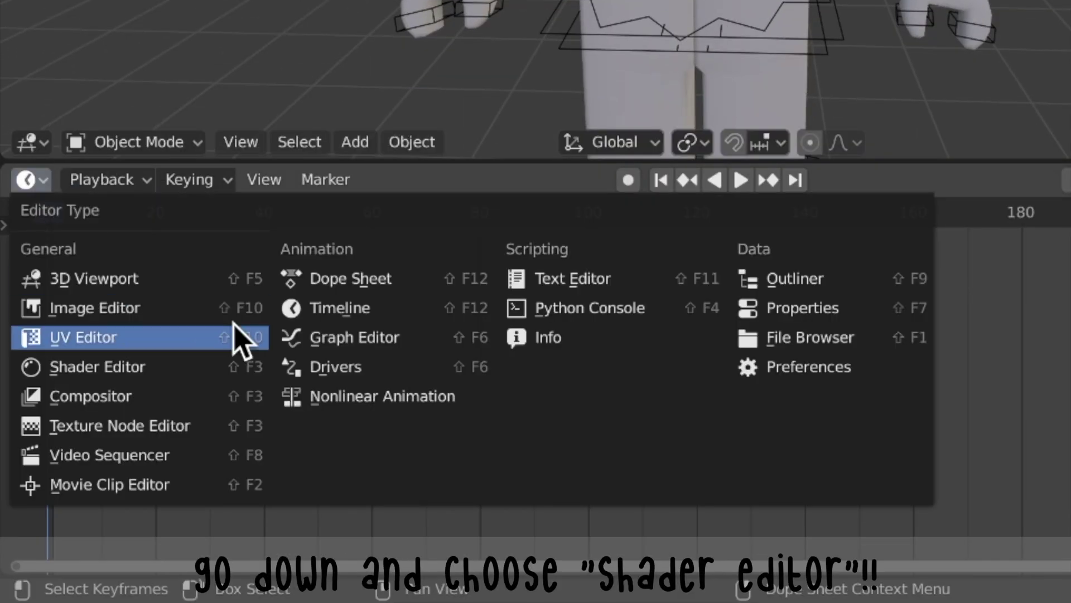
{"action": "left_click", "coordinate": [128, 367]}
{"action": "scroll", "coordinate": [581, 383], "scroll_direction": "up", "scroll_amount": 3}
{"action": "scroll", "coordinate": [558, 385], "scroll_direction": "up", "scroll_amount": 4}
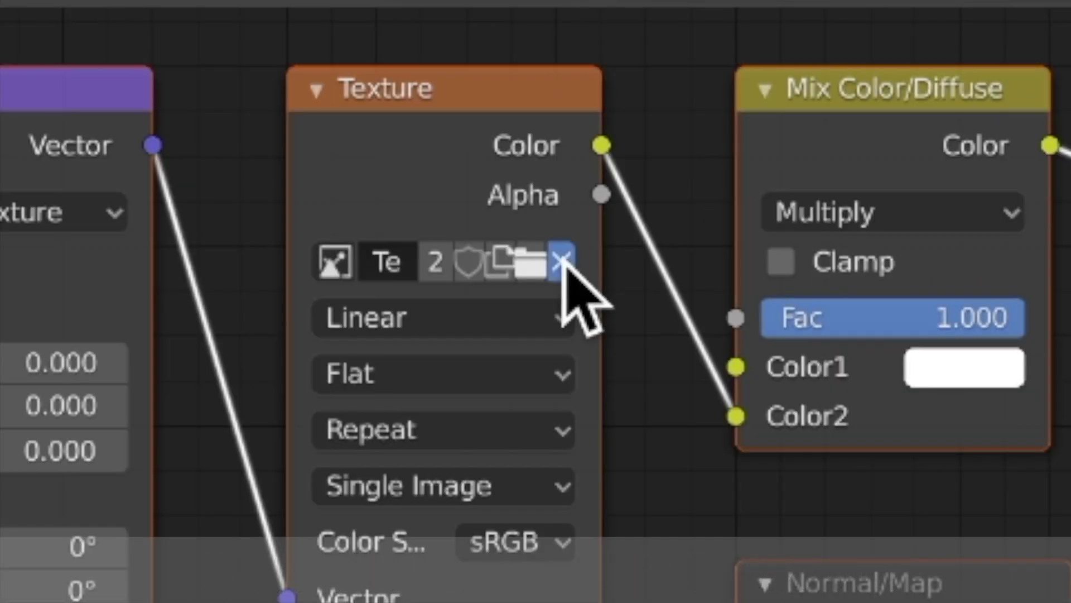
{"action": "left_click", "coordinate": [562, 260]}
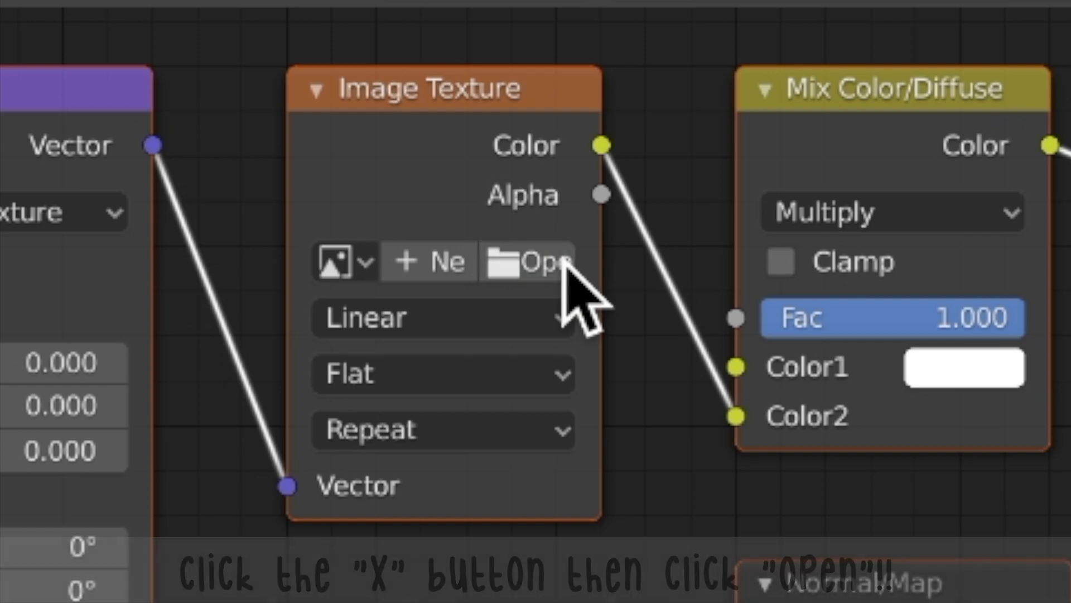
{"action": "left_click", "coordinate": [563, 263]}
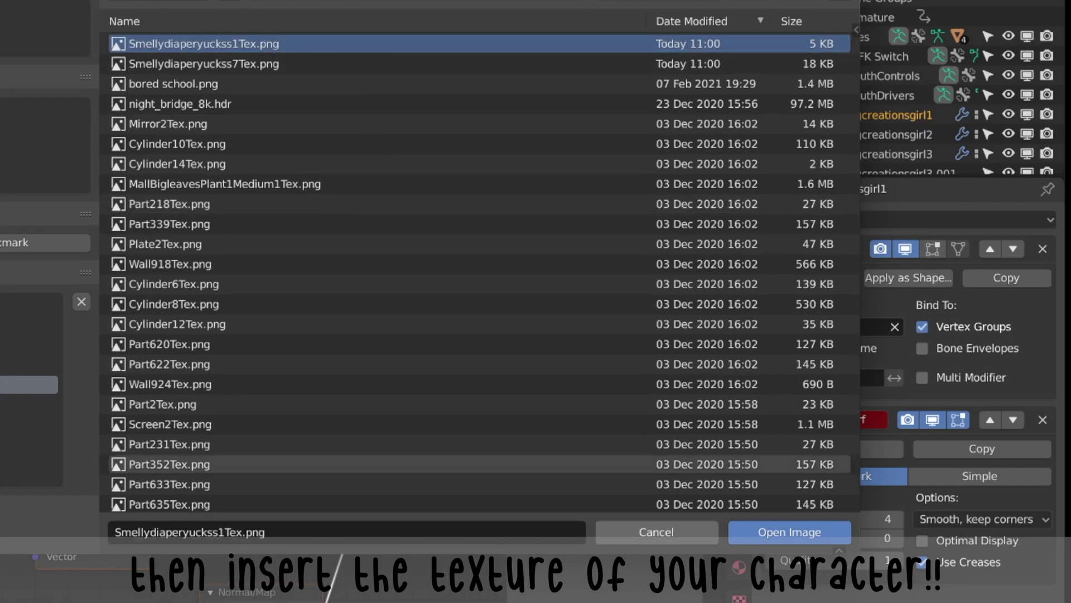
{"action": "double_click", "coordinate": [380, 46]}
{"action": "left_click_drag", "start_coordinate": [584, 425], "coordinate": [583, 586]}
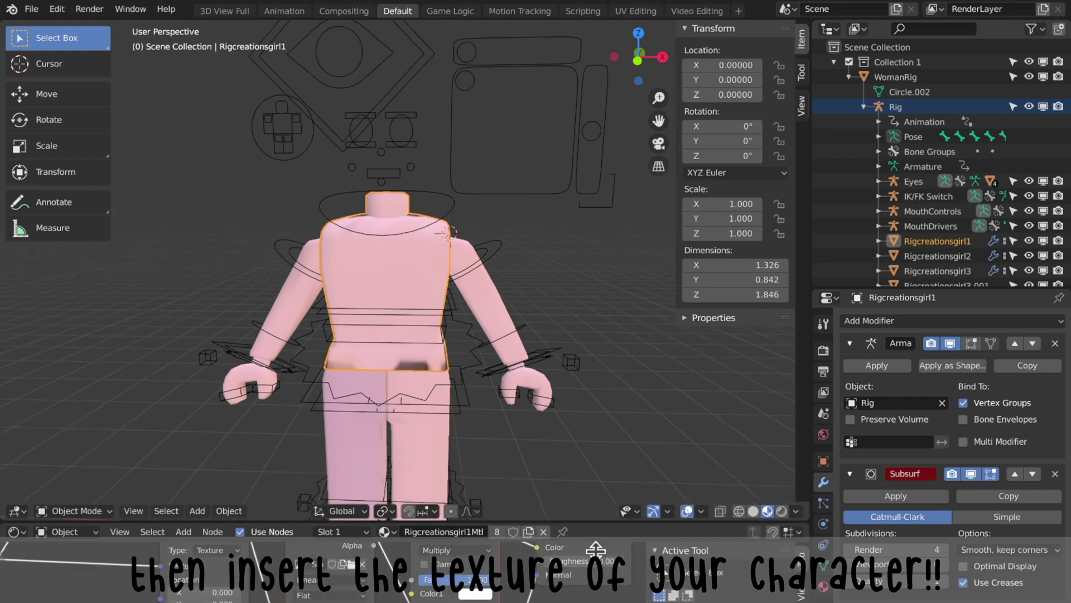
{"action": "scroll", "coordinate": [651, 112], "scroll_direction": "down", "scroll_amount": 5}
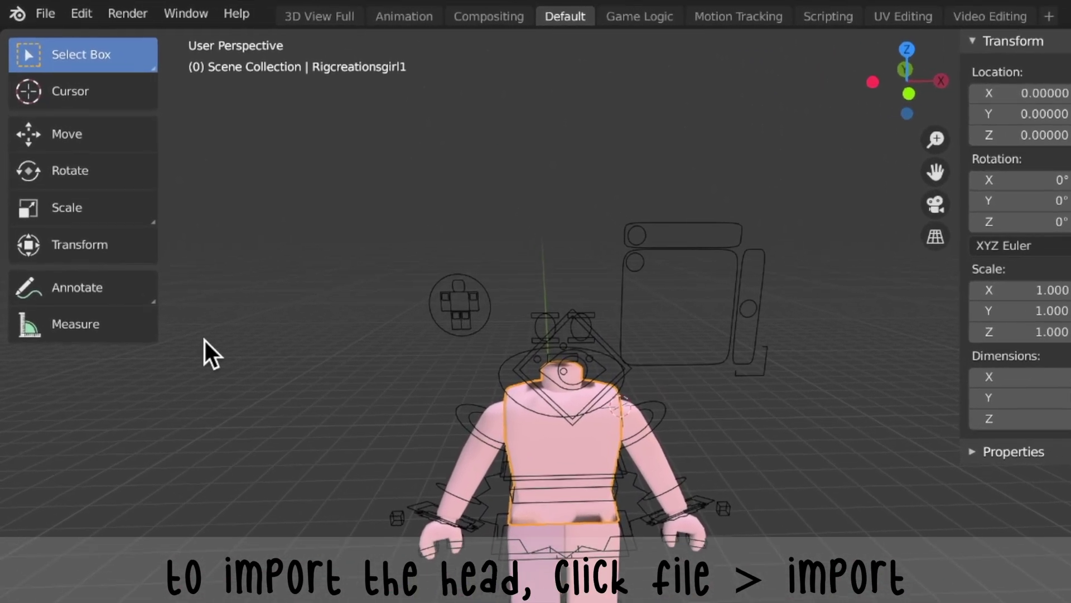
Step: Import Me tutorial.obj as a Wavefront OBJ with Split by Group enabled
{"action": "left_click", "coordinate": [39, 12]}
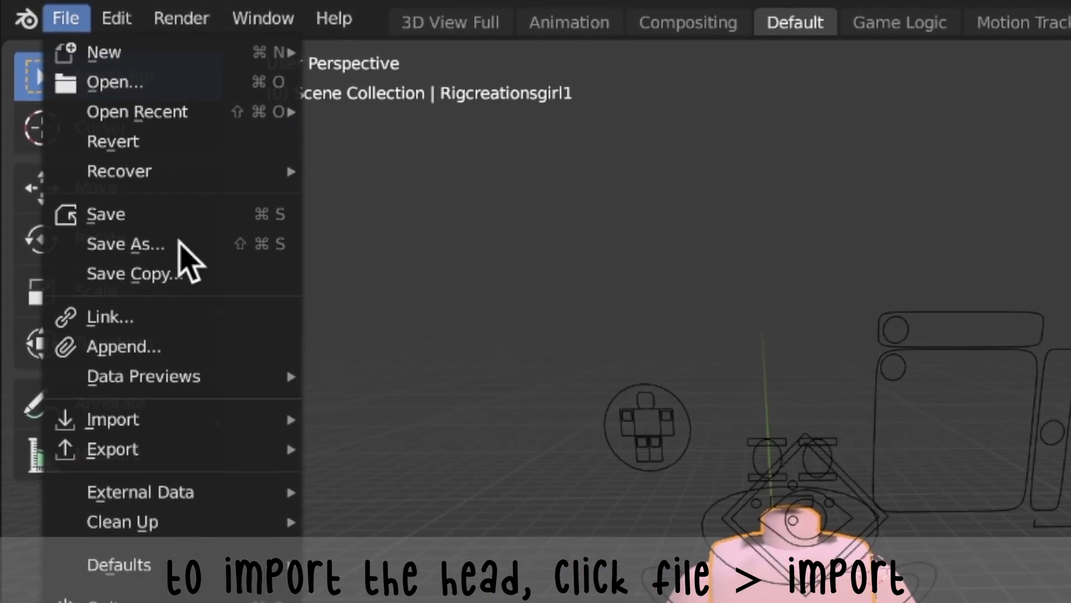
{"action": "mouse_move", "coordinate": [109, 192]}
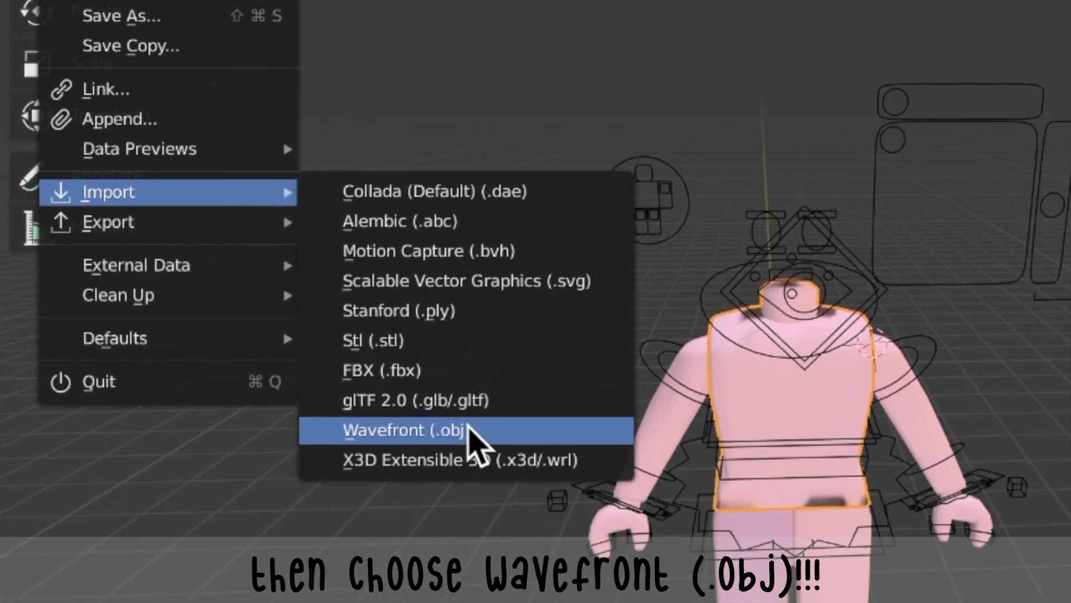
{"action": "left_click", "coordinate": [424, 446]}
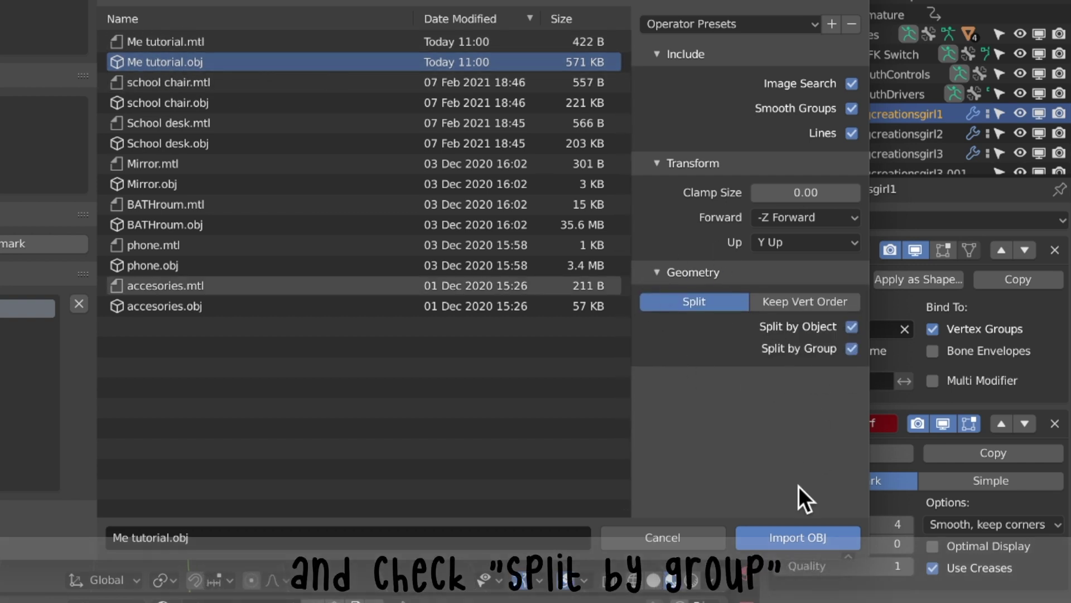
{"action": "left_click", "coordinate": [809, 540]}
{"action": "left_click", "coordinate": [68, 124]}
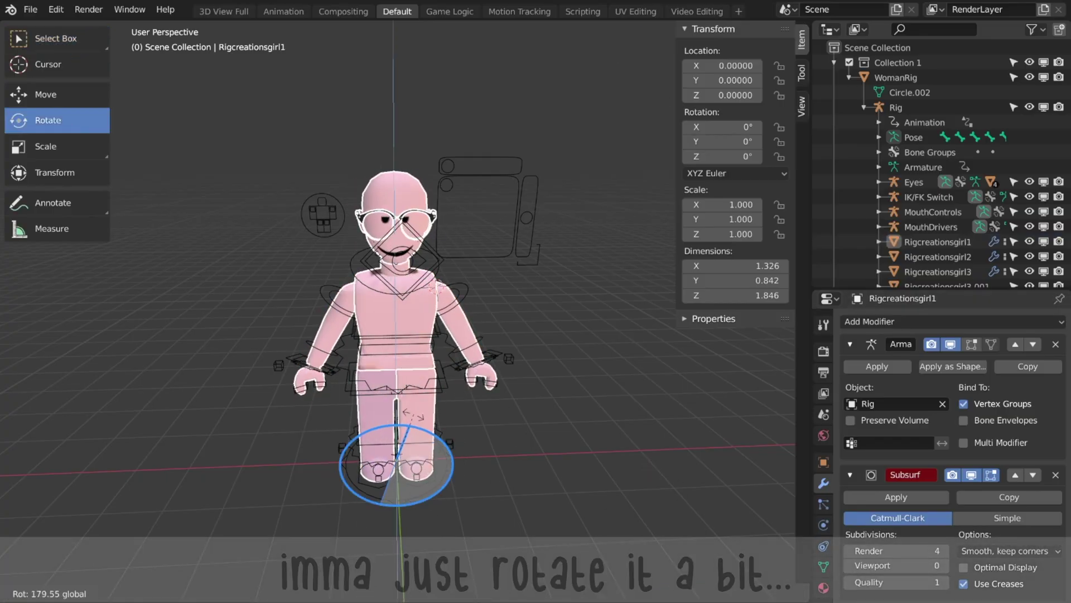
Step: Turn the imported avatar 180°, move it beside the rig, and delete its body parts
{"action": "left_click", "coordinate": [662, 57]}
{"action": "left_click", "coordinate": [56, 95]}
{"action": "left_click_drag", "start_coordinate": [382, 467], "coordinate": [312, 467]}
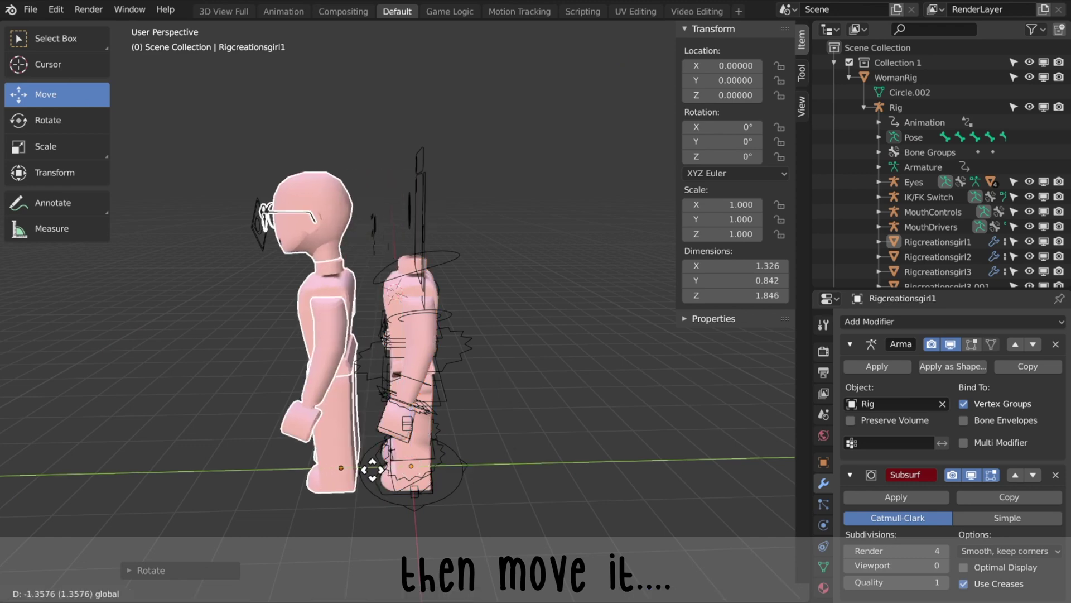
{"action": "left_click_drag", "start_coordinate": [638, 56], "coordinate": [655, 92]}
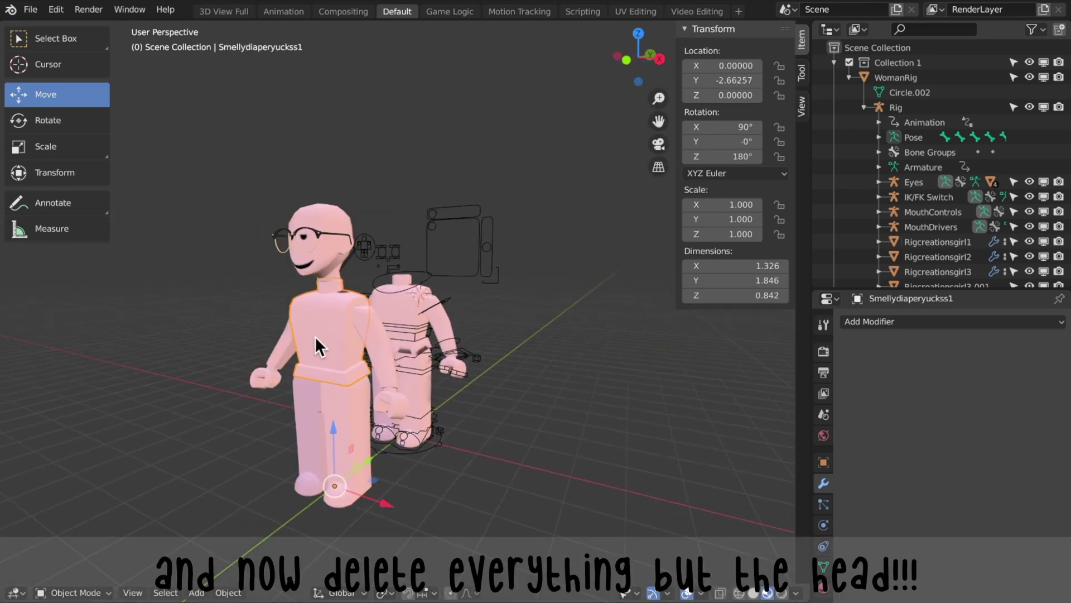
{"action": "key", "text": "x"}
{"action": "left_click", "coordinate": [341, 406]}
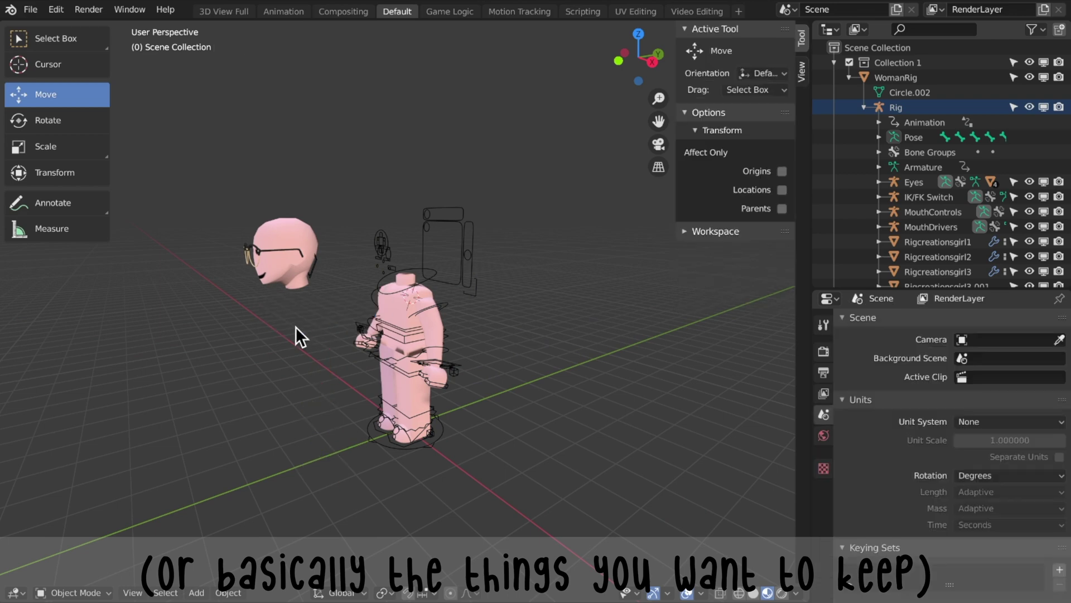
{"action": "left_click", "coordinate": [273, 232]}
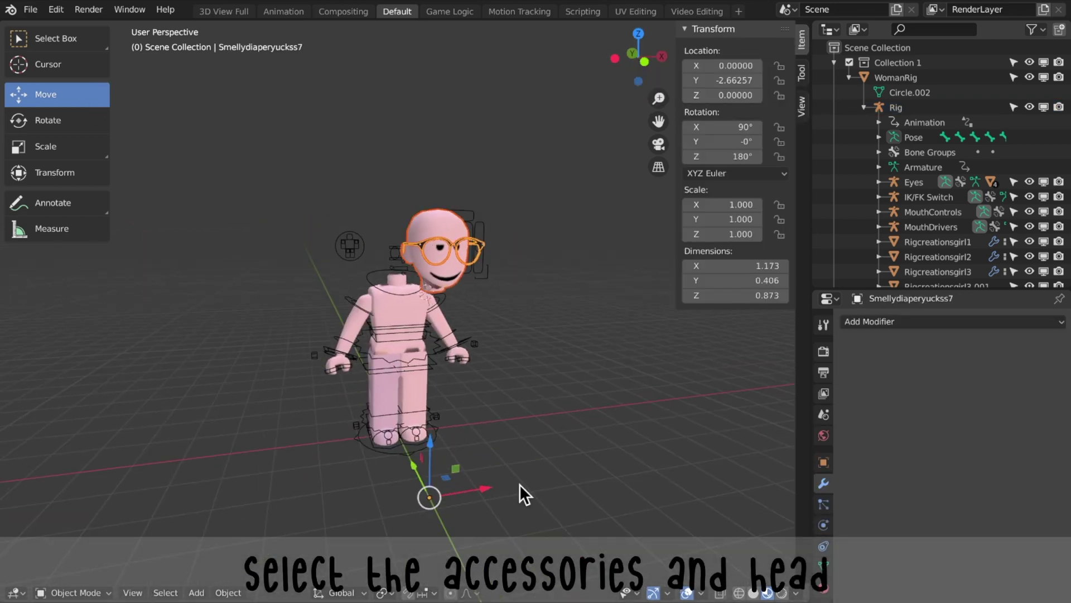
Step: Set the head and glasses' origin to geometry via F3 'Set Origin', staying in Object Mode
{"action": "key", "text": "F3"}
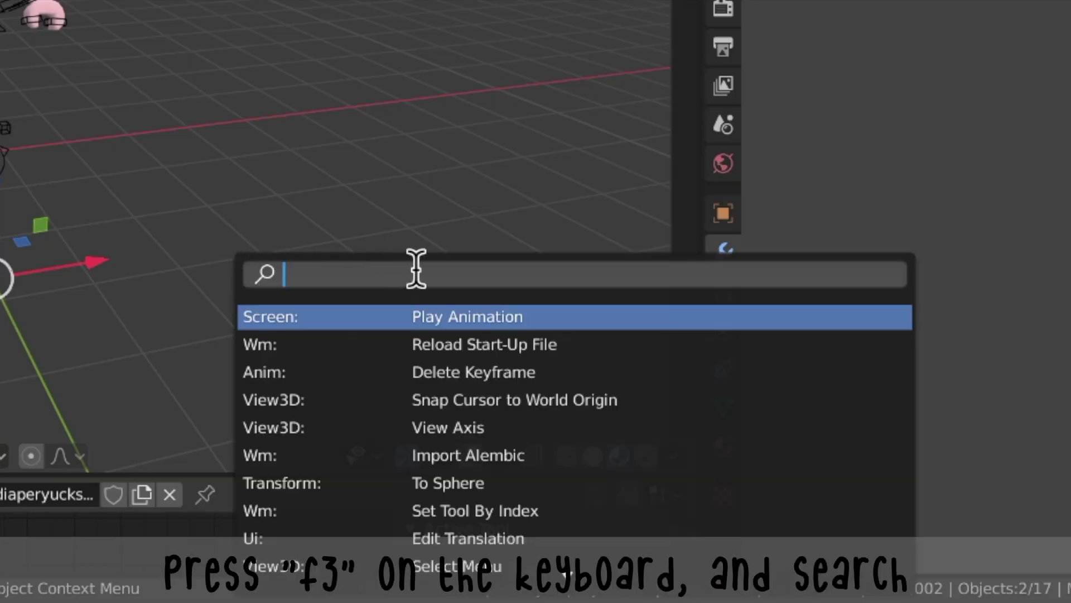
{"action": "type", "text": "set ori"}
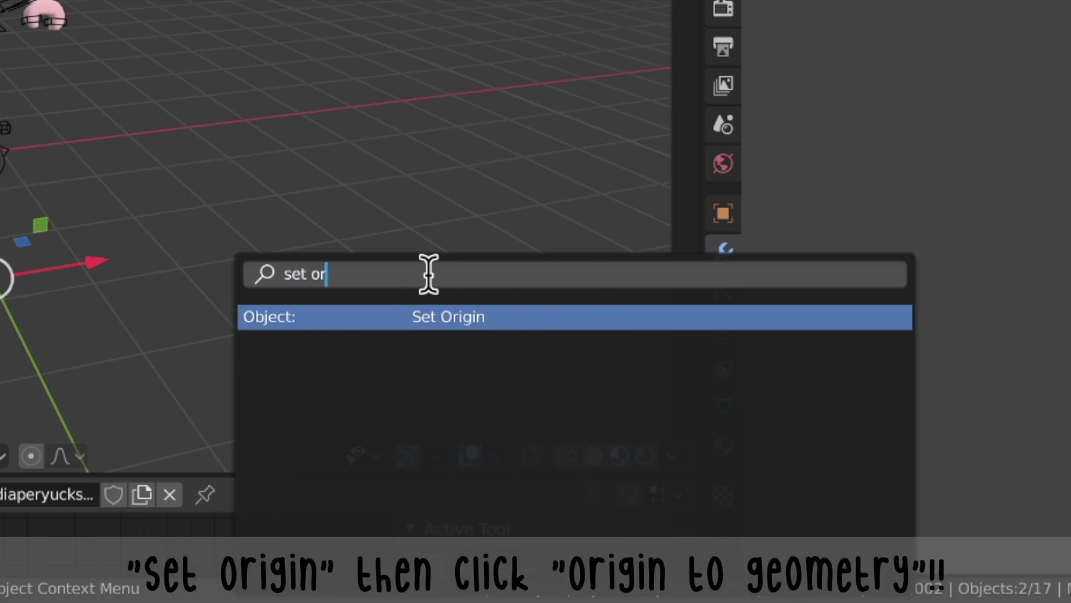
{"action": "left_click", "coordinate": [502, 319]}
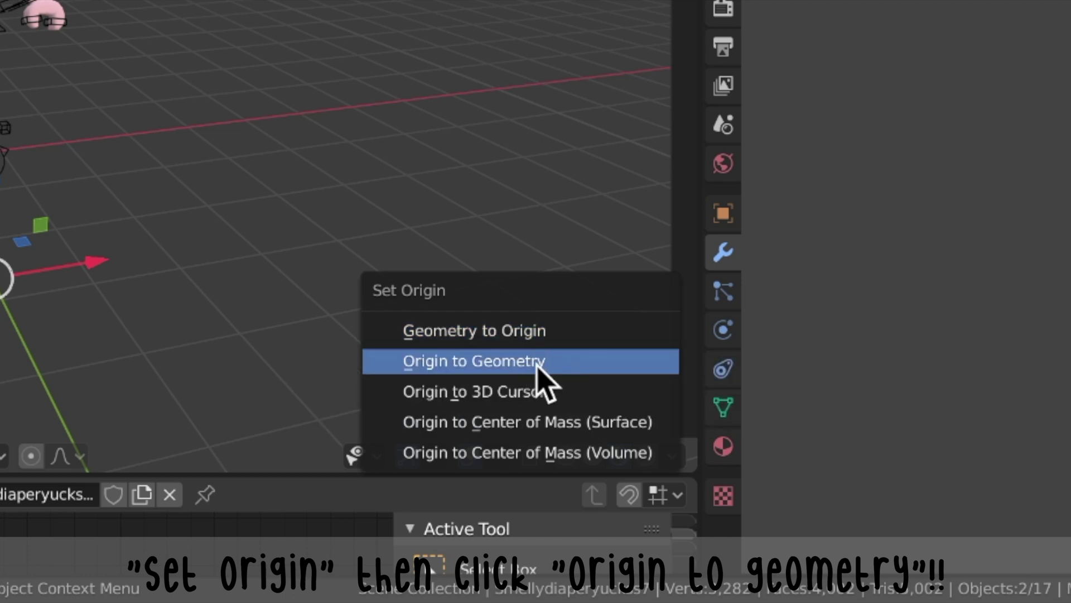
{"action": "left_click", "coordinate": [593, 362]}
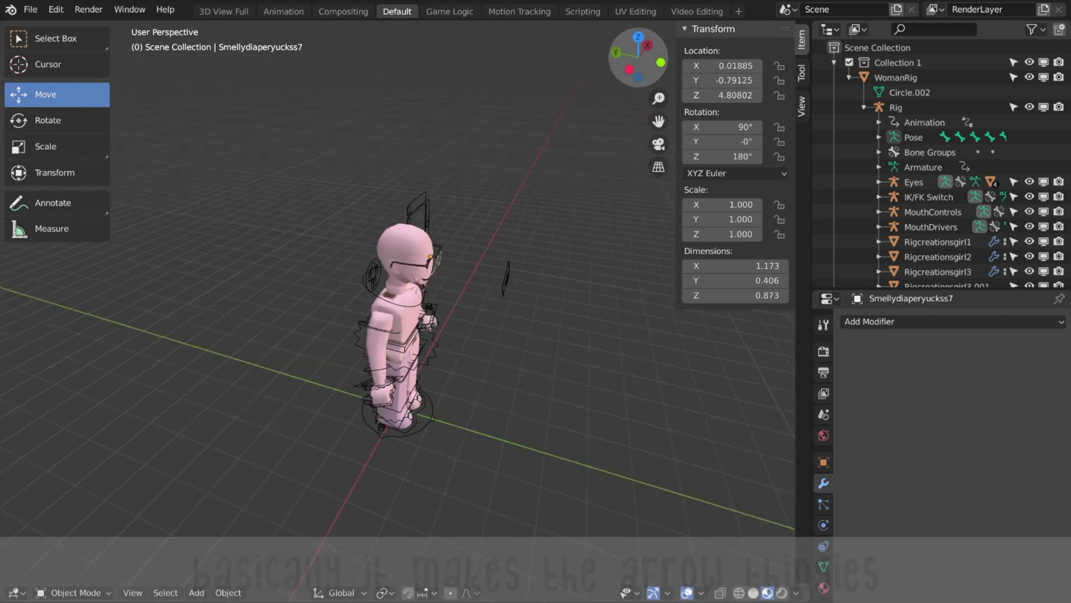
{"action": "left_click_drag", "start_coordinate": [636, 59], "coordinate": [647, 54]}
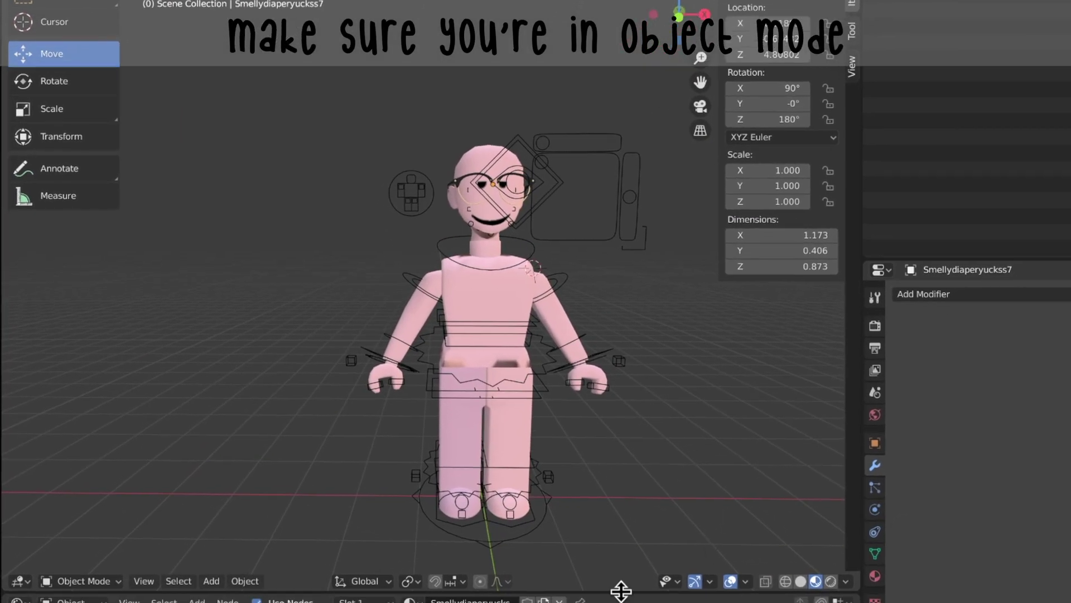
{"action": "left_click", "coordinate": [119, 560]}
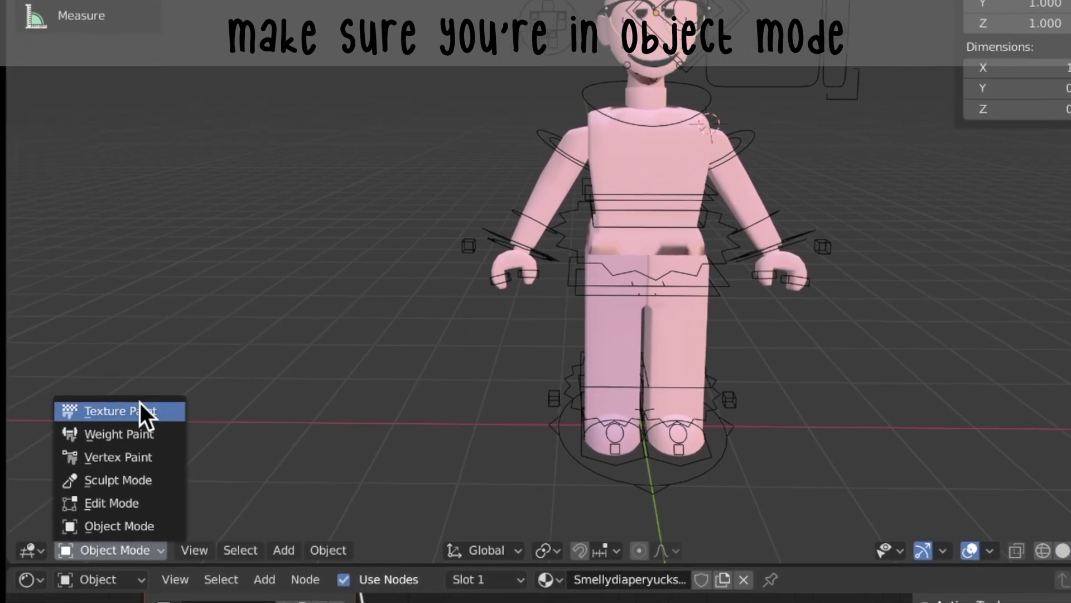
{"action": "left_click", "coordinate": [139, 514]}
{"action": "left_click", "coordinate": [135, 472]}
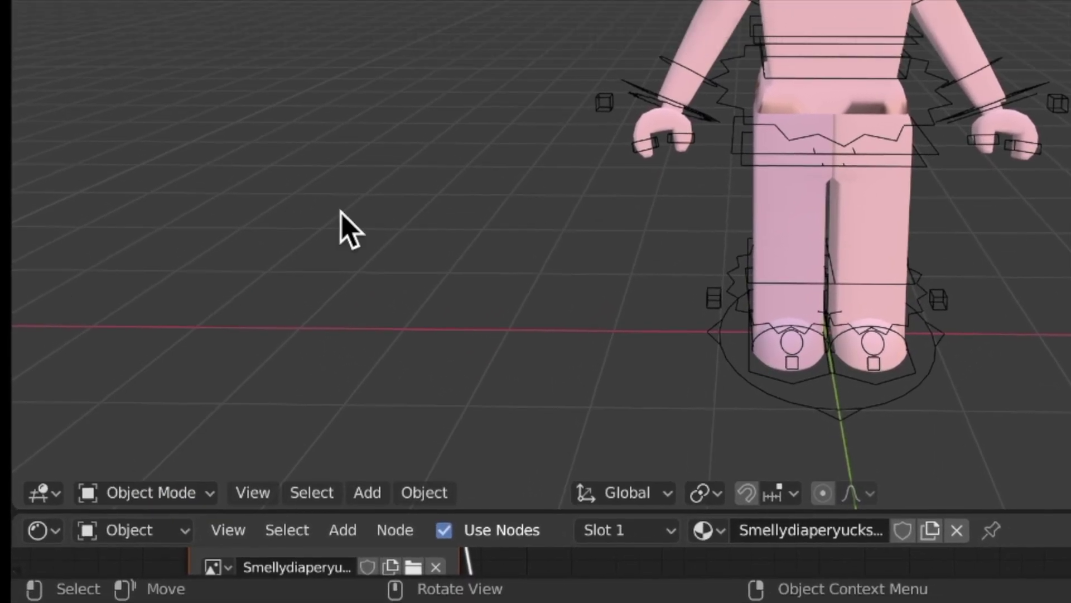
{"action": "left_click", "coordinate": [361, 499]}
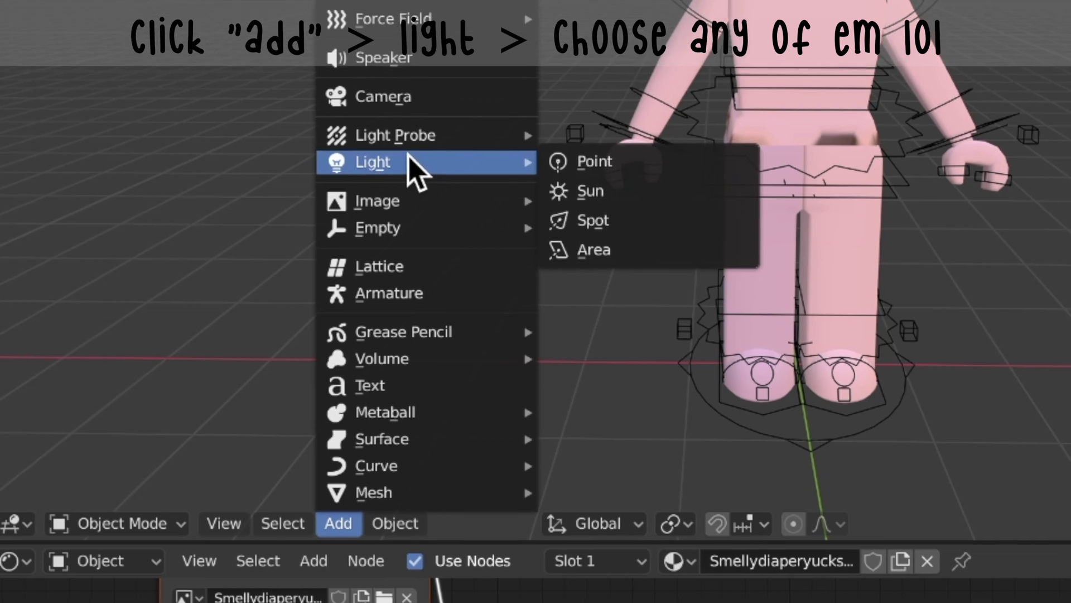
{"action": "mouse_move", "coordinate": [330, 208]}
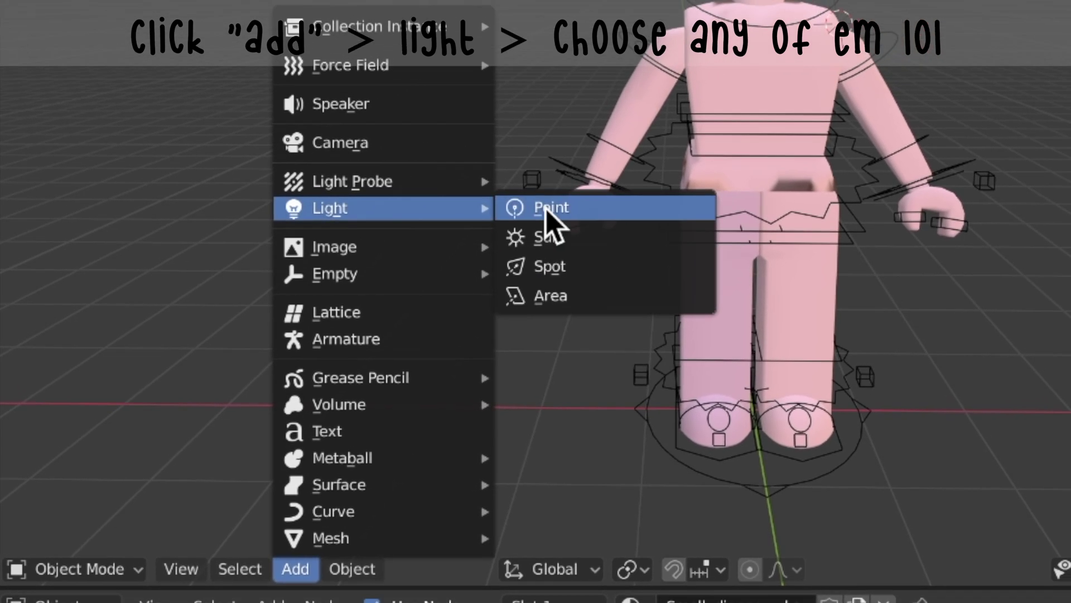
Step: Add an Area light, scale it about 1.37 and rotate it 74° toward the avatar
{"action": "left_click", "coordinate": [561, 284]}
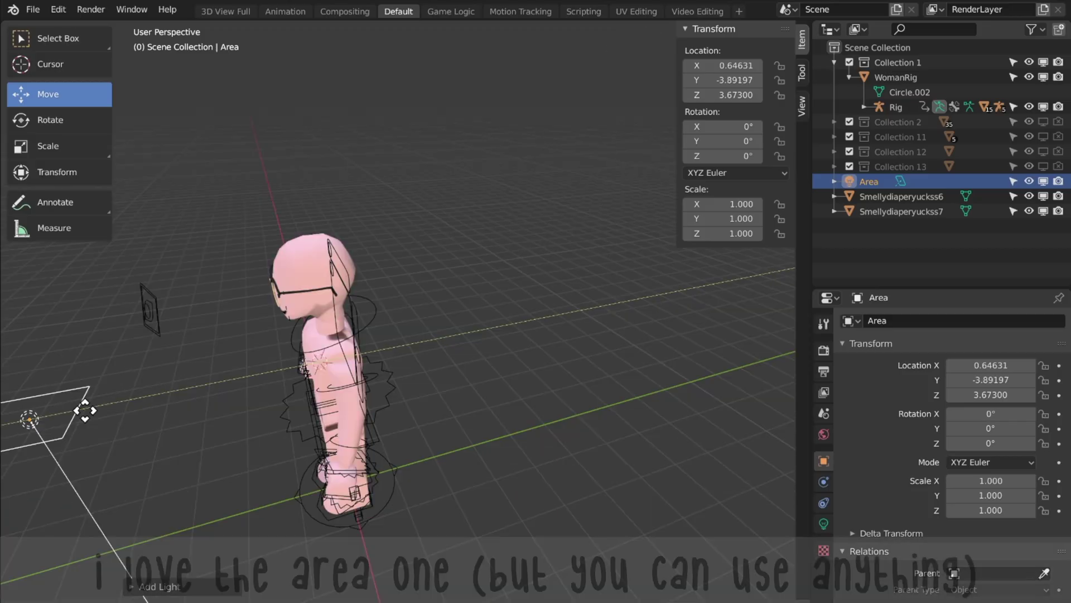
{"action": "middle_click_drag", "start_coordinate": [85, 410], "coordinate": [335, 334]}
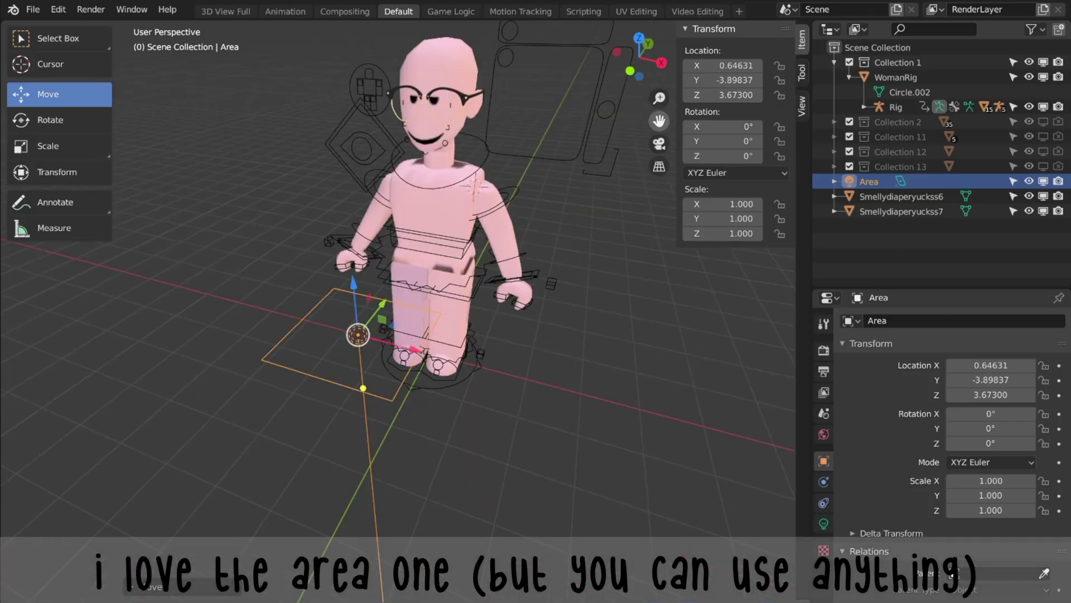
{"action": "left_click_drag", "start_coordinate": [413, 424], "coordinate": [390, 350]}
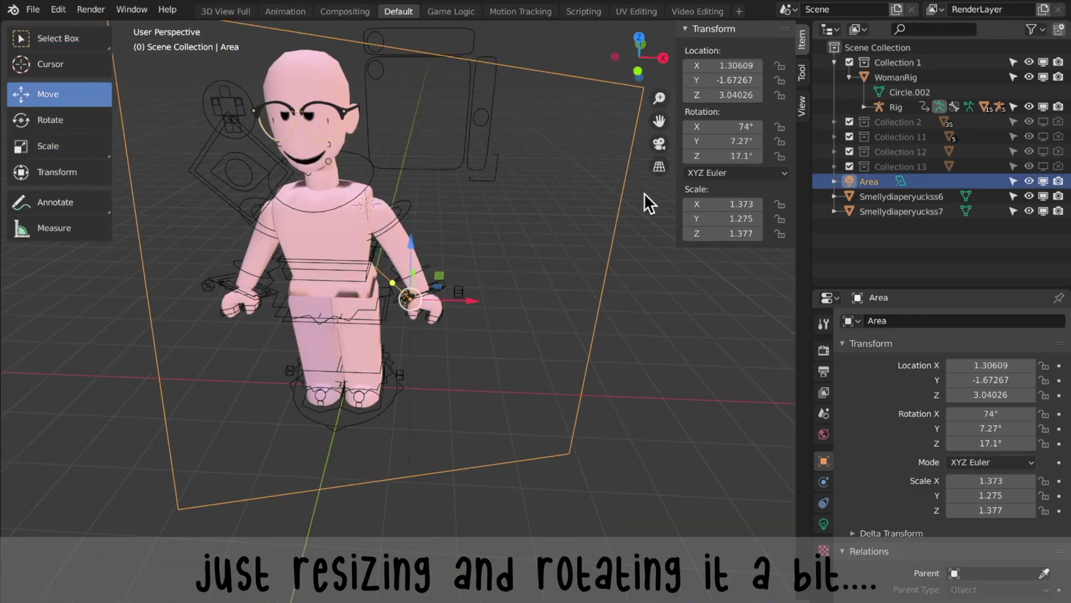
{"action": "left_click", "coordinate": [823, 350]}
{"action": "scroll", "coordinate": [921, 419], "scroll_direction": "down", "scroll_amount": 4}
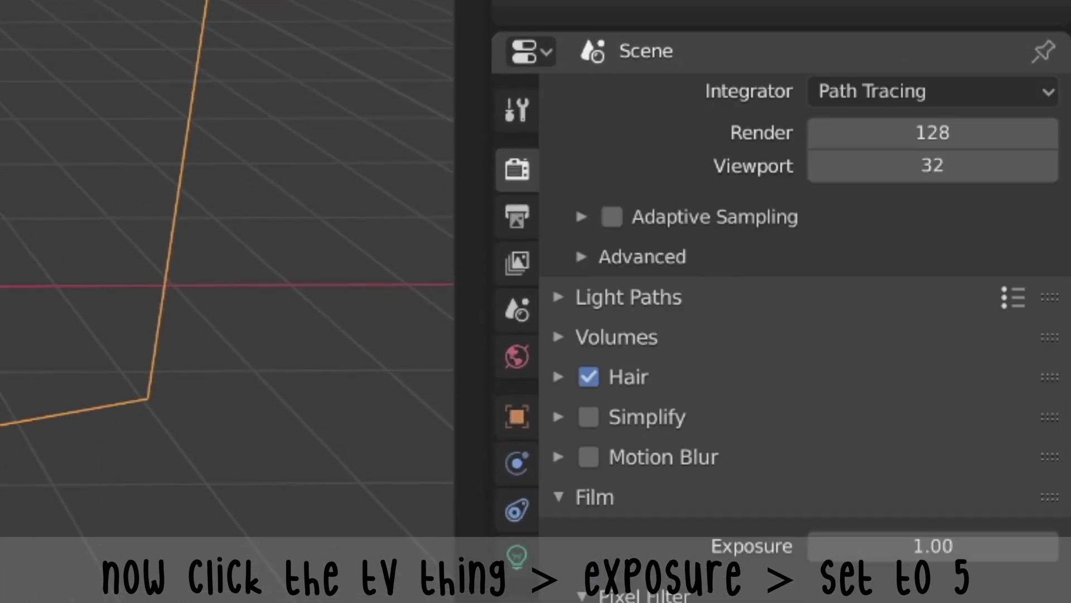
Step: Set Film Exposure to 5 and switch the viewport to Rendered shading
{"action": "scroll", "coordinate": [966, 363], "scroll_direction": "down", "scroll_amount": 4}
{"action": "left_click", "coordinate": [965, 357]}
{"action": "type", "text": "5"}
{"action": "key", "text": "Return"}
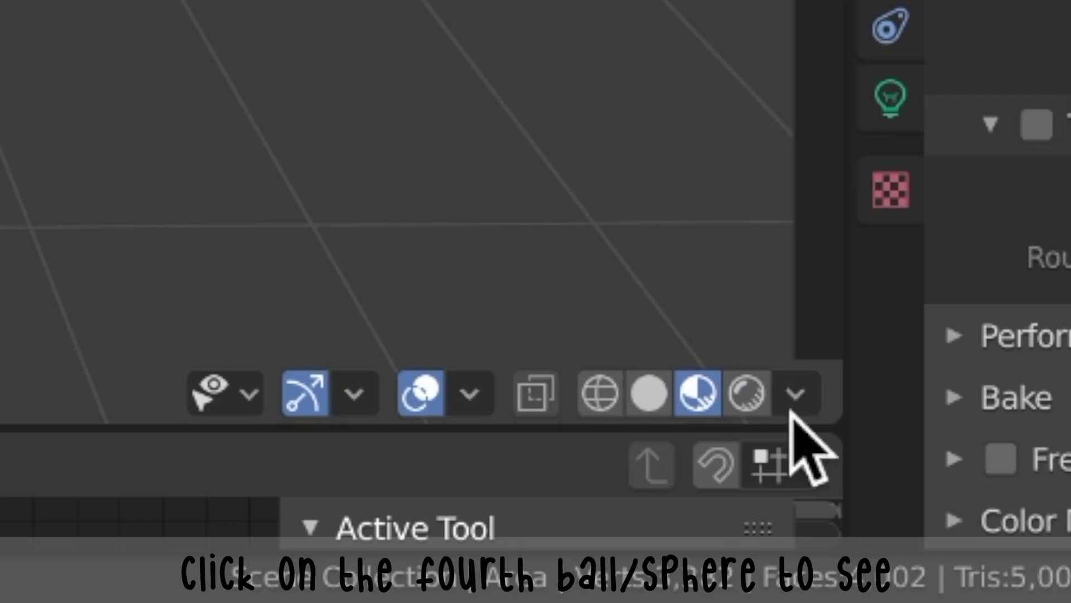
{"action": "left_click", "coordinate": [742, 395]}
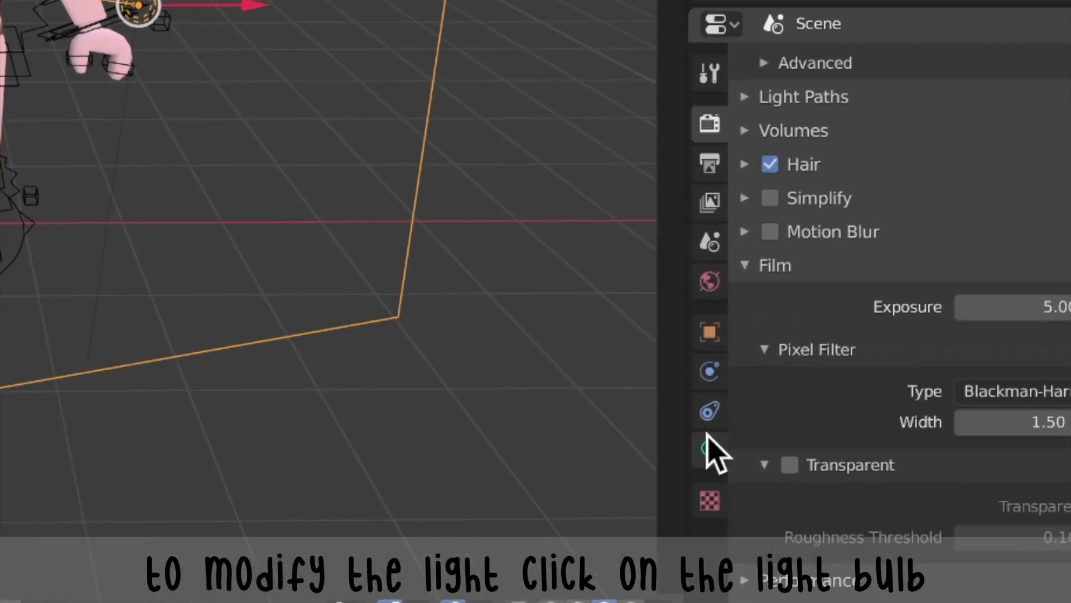
{"action": "left_click", "coordinate": [772, 485]}
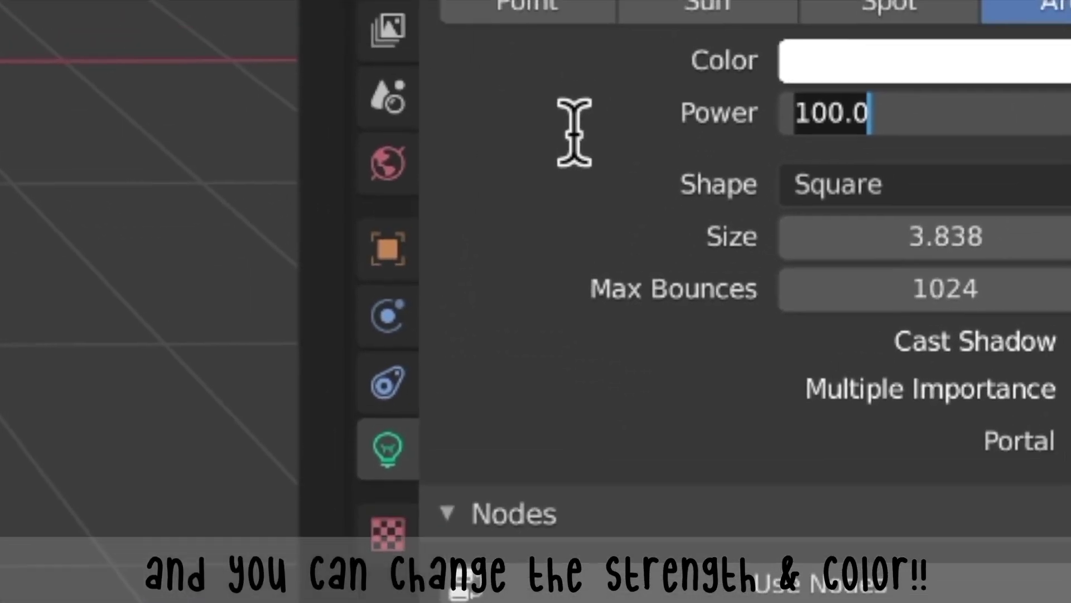
Step: Lower the area light's Power to 20 and check it in Rendered view
{"action": "type", "text": "50"}
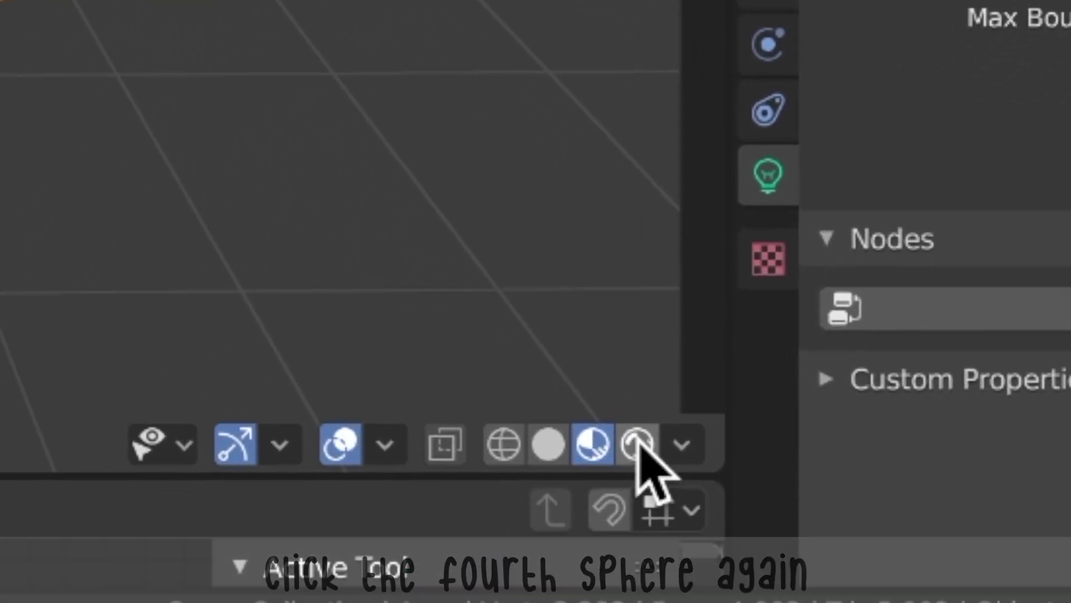
{"action": "left_click", "coordinate": [518, 544]}
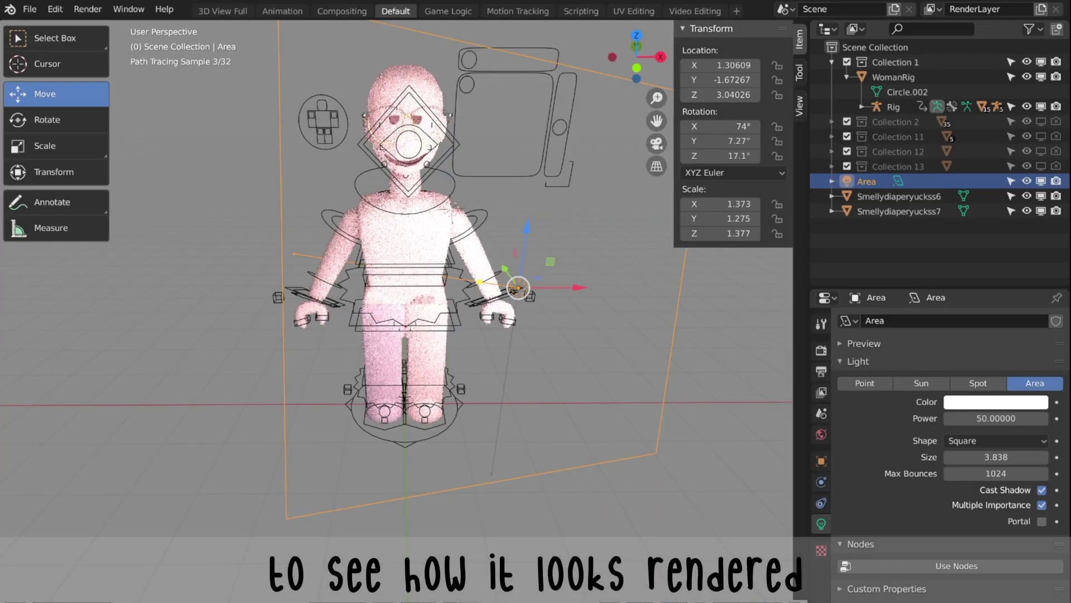
{"action": "type", "text": "2"}
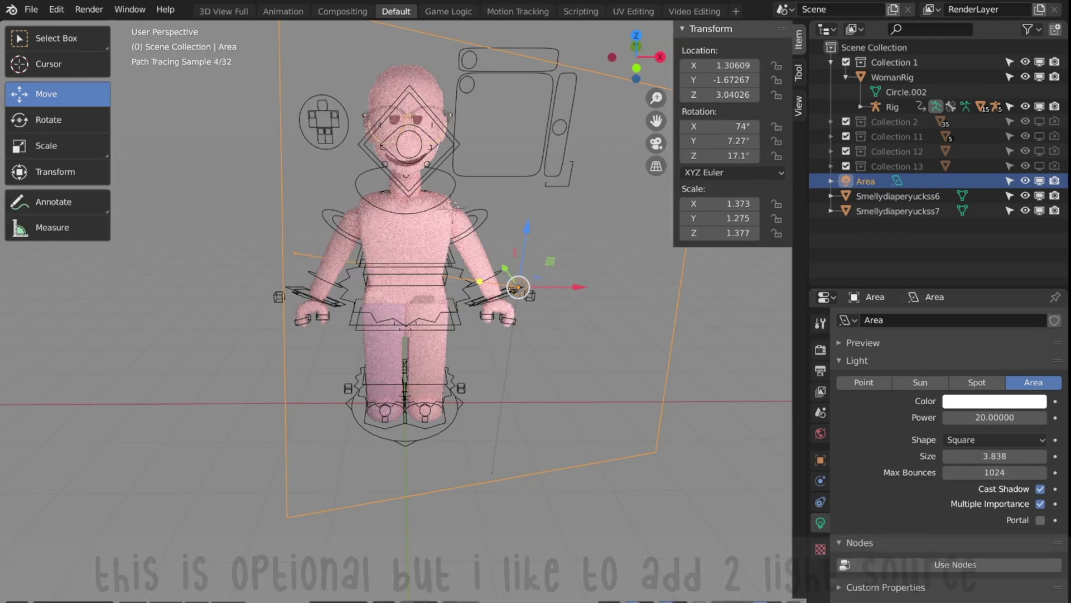
{"action": "middle_click_drag", "start_coordinate": [424, 279], "coordinate": [310, 280]}
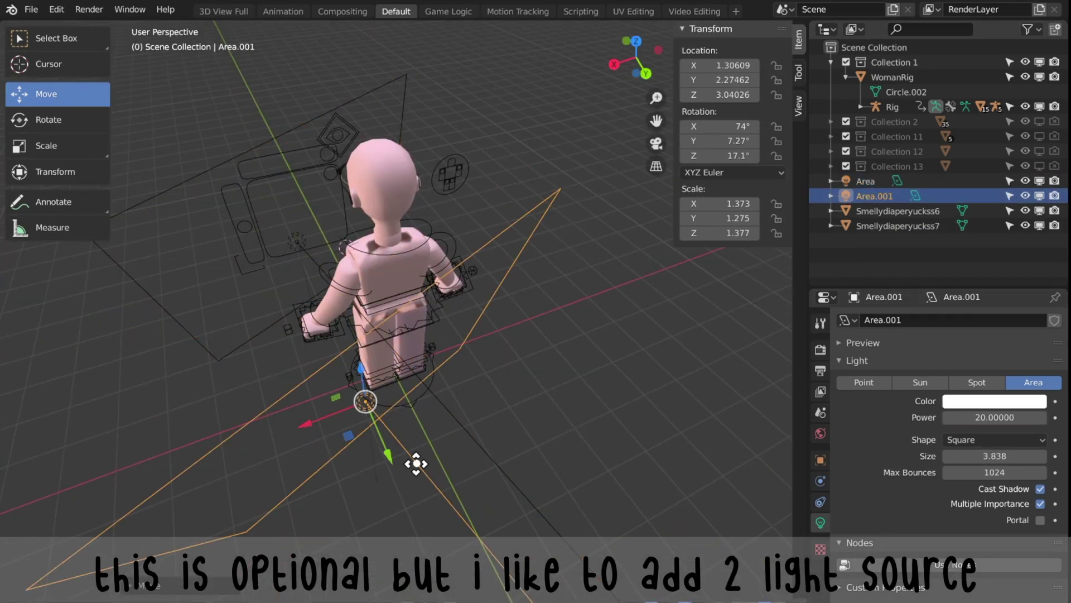
{"action": "middle_click_drag", "start_coordinate": [411, 434], "coordinate": [335, 391]}
Step: Place a second pink area light, Area.001, and tint the first light cream
{"action": "left_click", "coordinate": [162, 365]}
{"action": "key", "text": "g"}
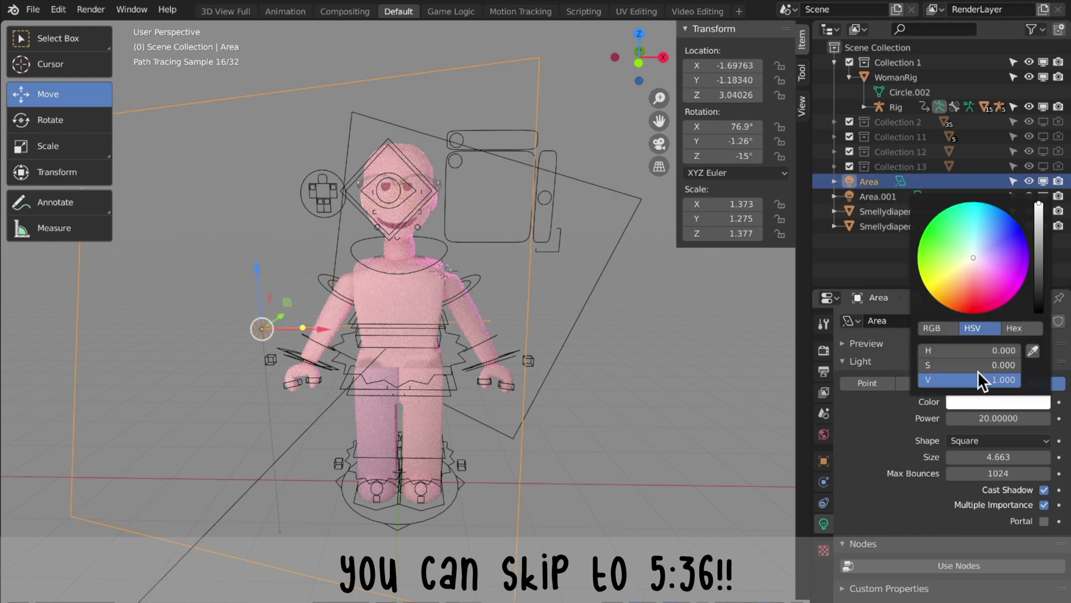
{"action": "left_click", "coordinate": [967, 263]}
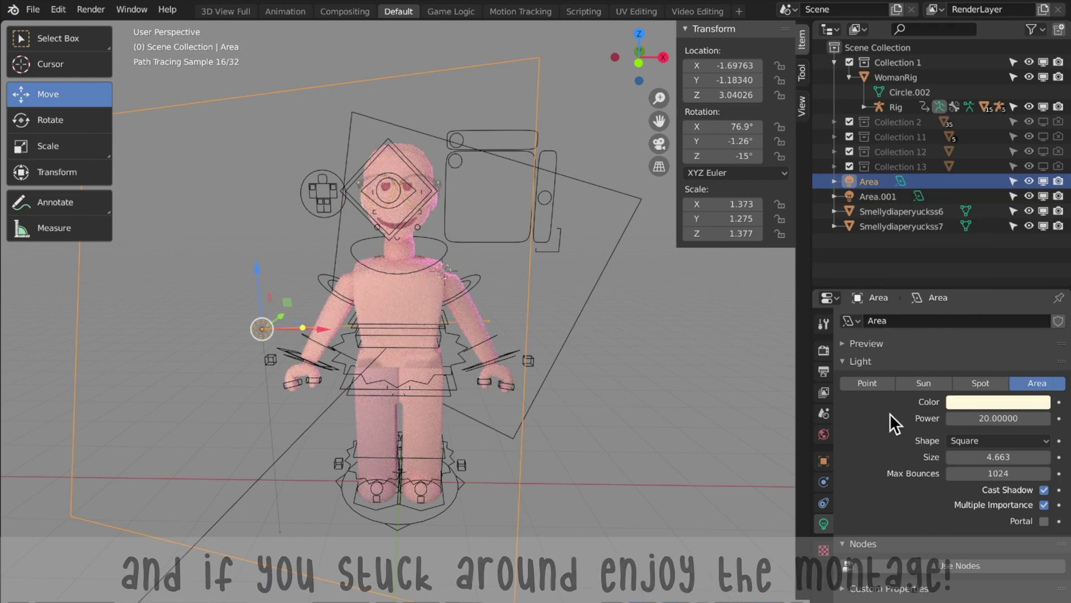
{"action": "key", "text": "alt+a"}
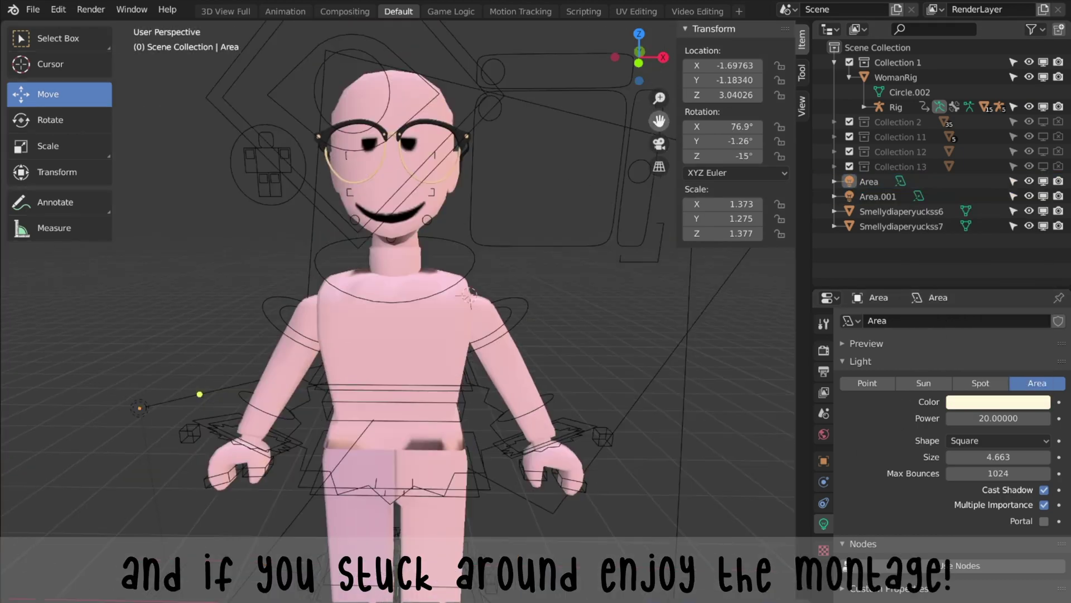
{"action": "left_click", "coordinate": [919, 223]}
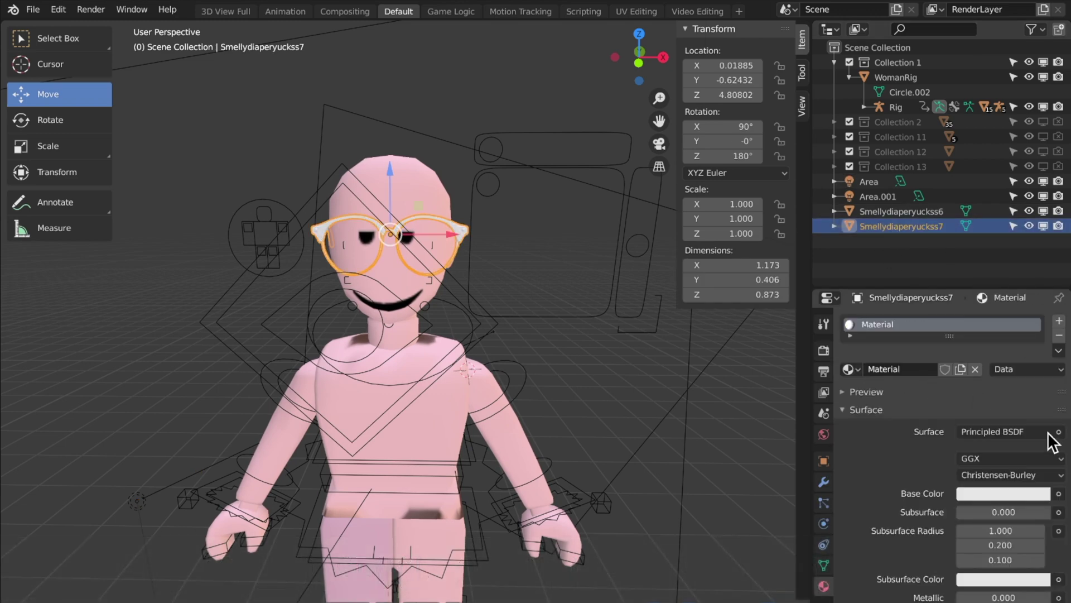
Step: Inspect the glasses and head materials, then rotate the arm bones into a raised-fist pose
{"action": "left_click", "coordinate": [1043, 433]}
{"action": "left_click", "coordinate": [749, 483]}
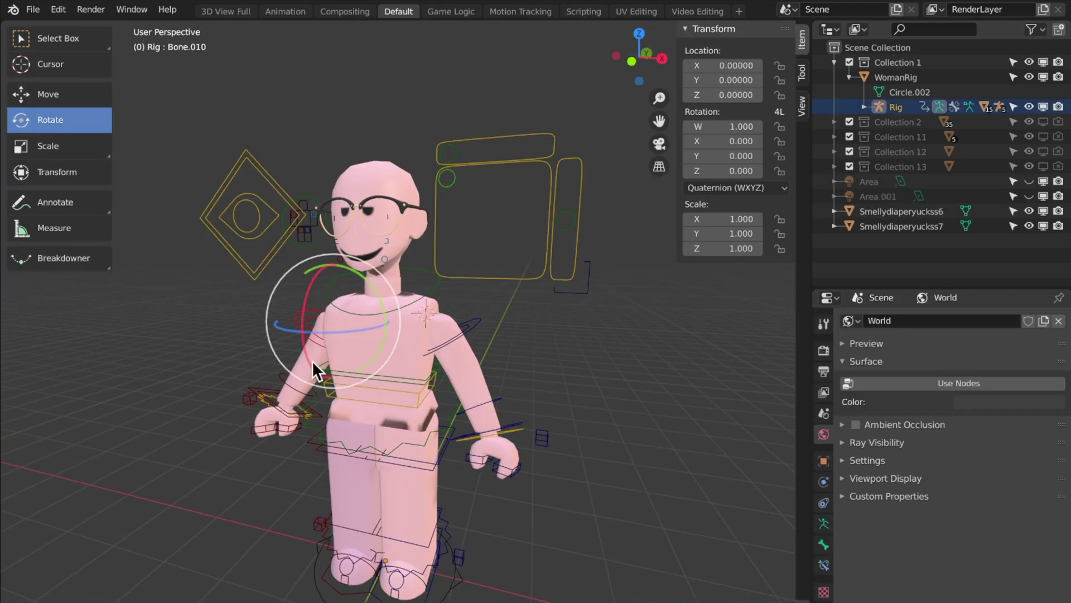
{"action": "left_click", "coordinate": [265, 326]}
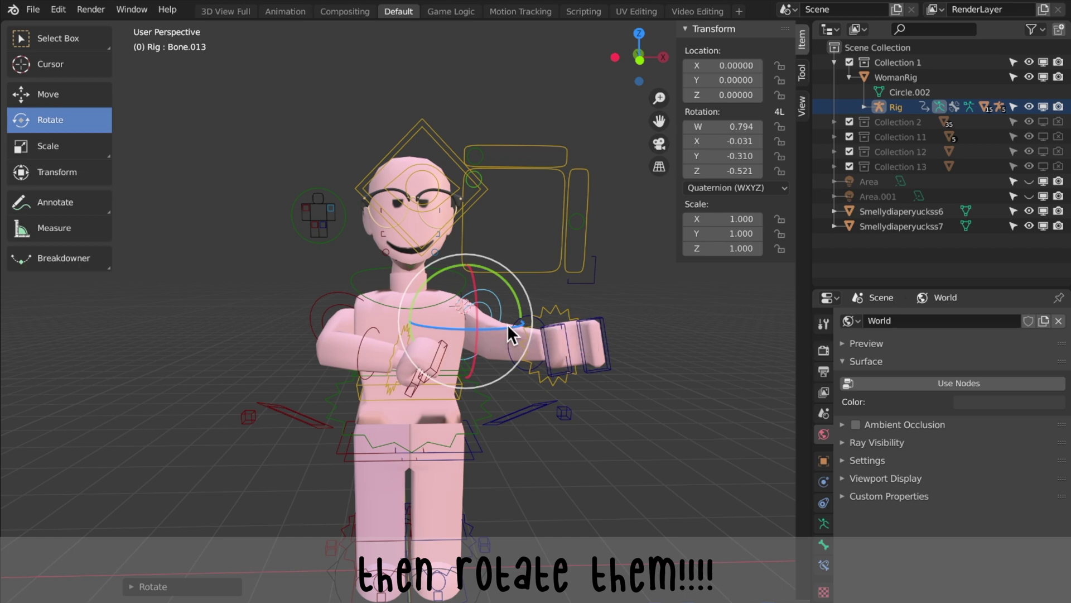
{"action": "left_click_drag", "start_coordinate": [507, 327], "coordinate": [480, 322]}
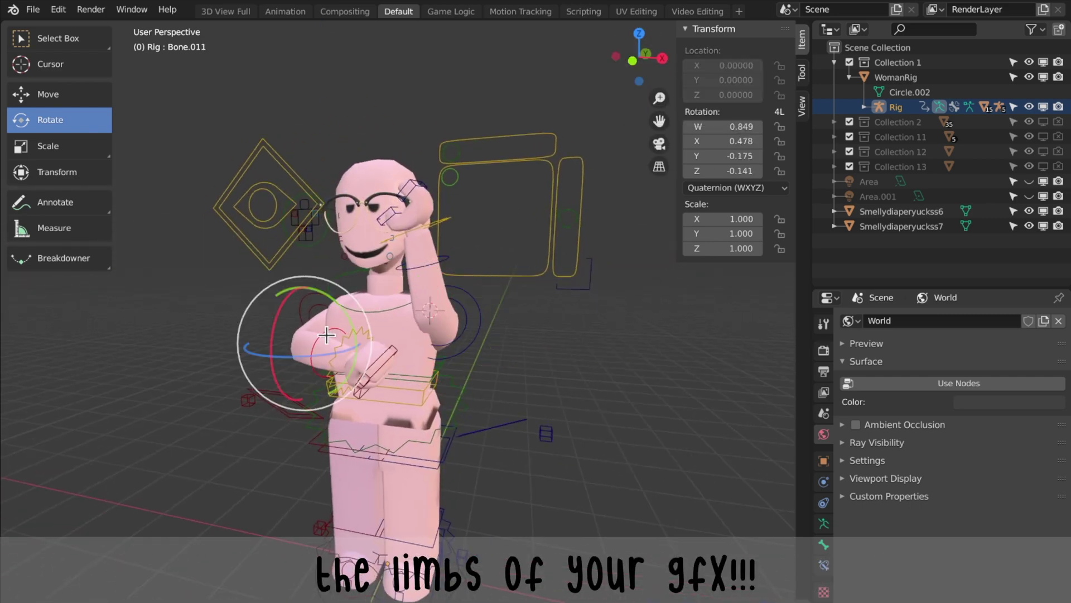
{"action": "left_click_drag", "start_coordinate": [323, 333], "coordinate": [388, 193]}
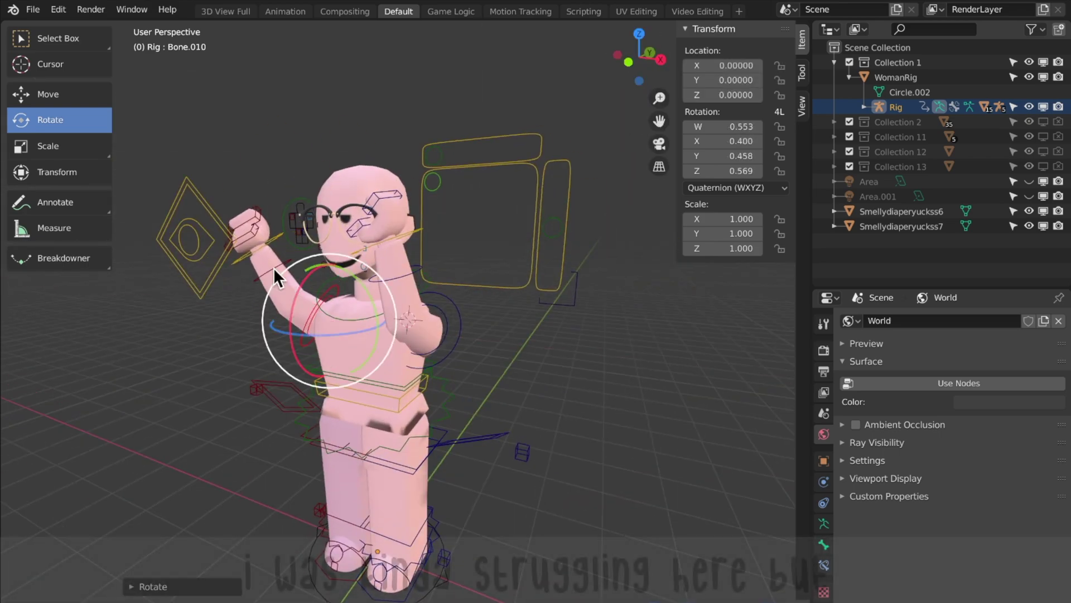
{"action": "left_click_drag", "start_coordinate": [272, 324], "coordinate": [301, 312]}
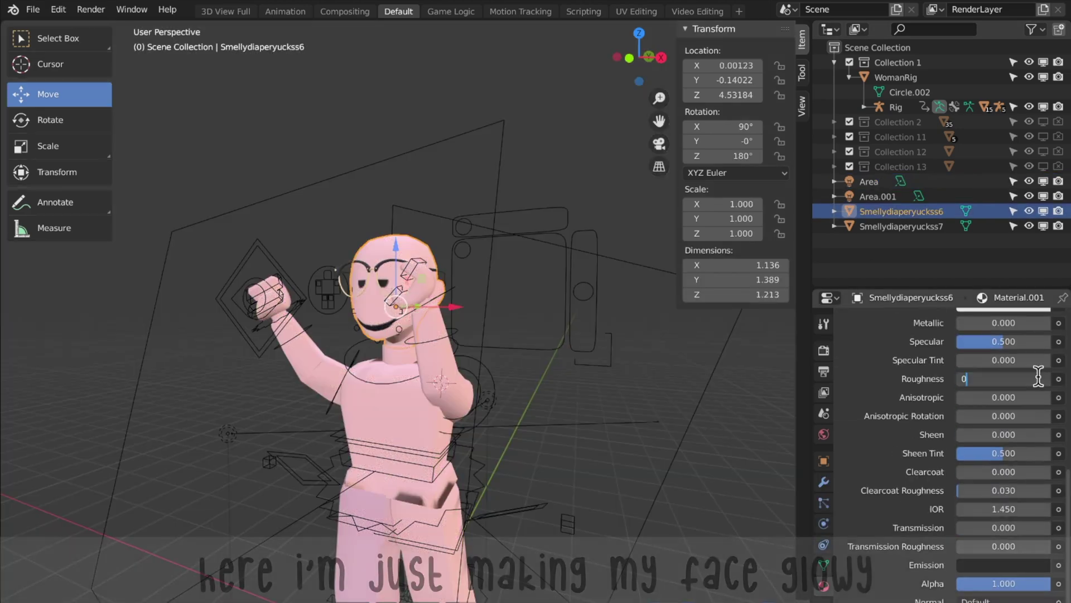
Step: Set the face material's Transmission to 0.2
{"action": "left_click", "coordinate": [1007, 509]}
{"action": "type", "text": "0"}
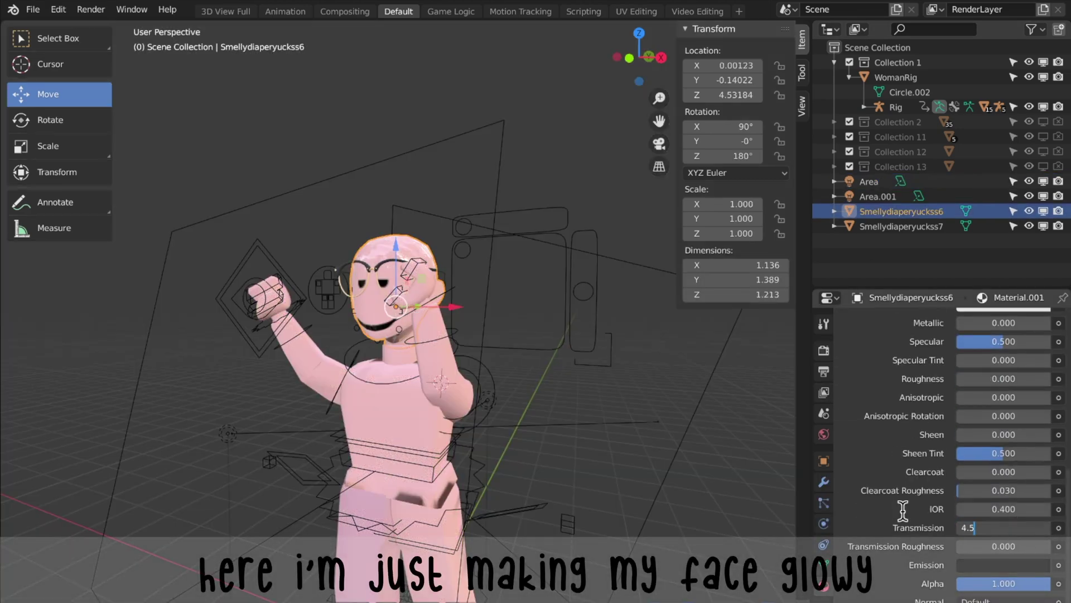
{"action": "key", "text": "BackSpace"}
{"action": "type", "text": "0."}
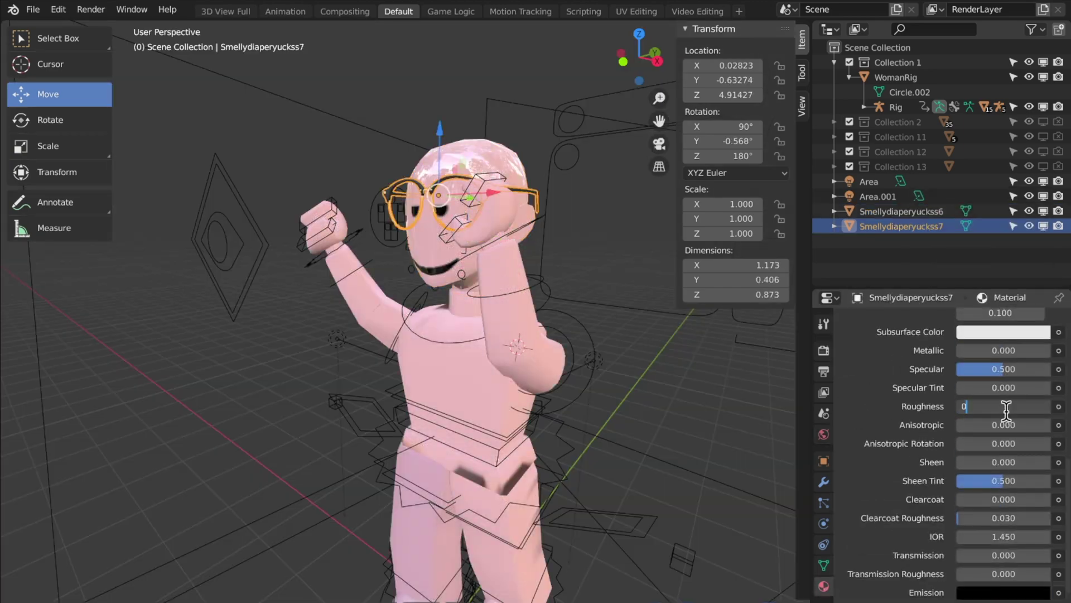
{"action": "key", "text": "Return"}
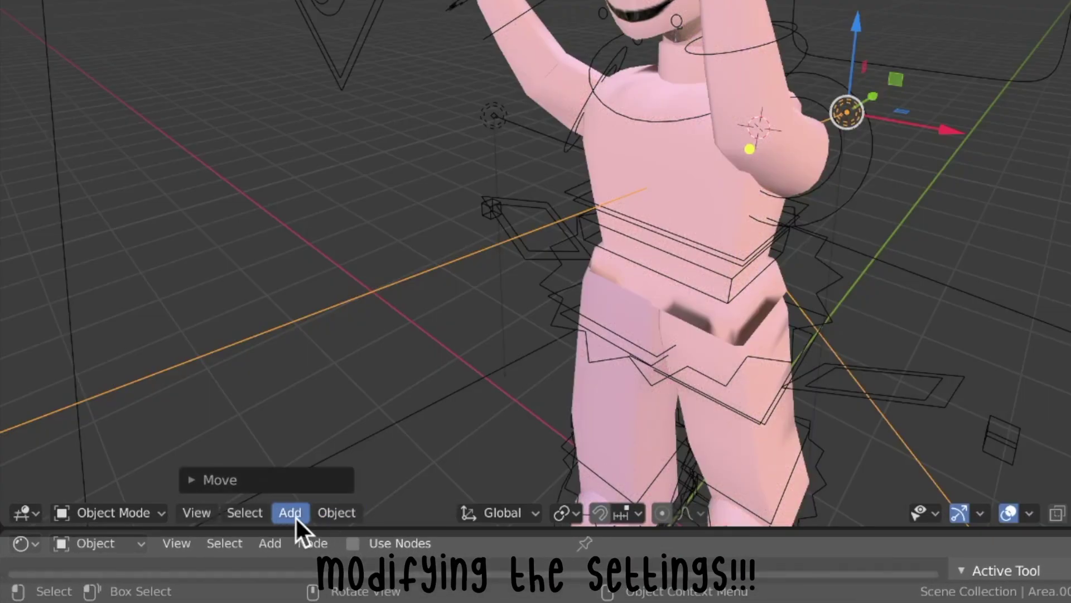
Step: Add a camera, look through it, and enable Lock Camera to View to frame the character
{"action": "left_click", "coordinate": [296, 518]}
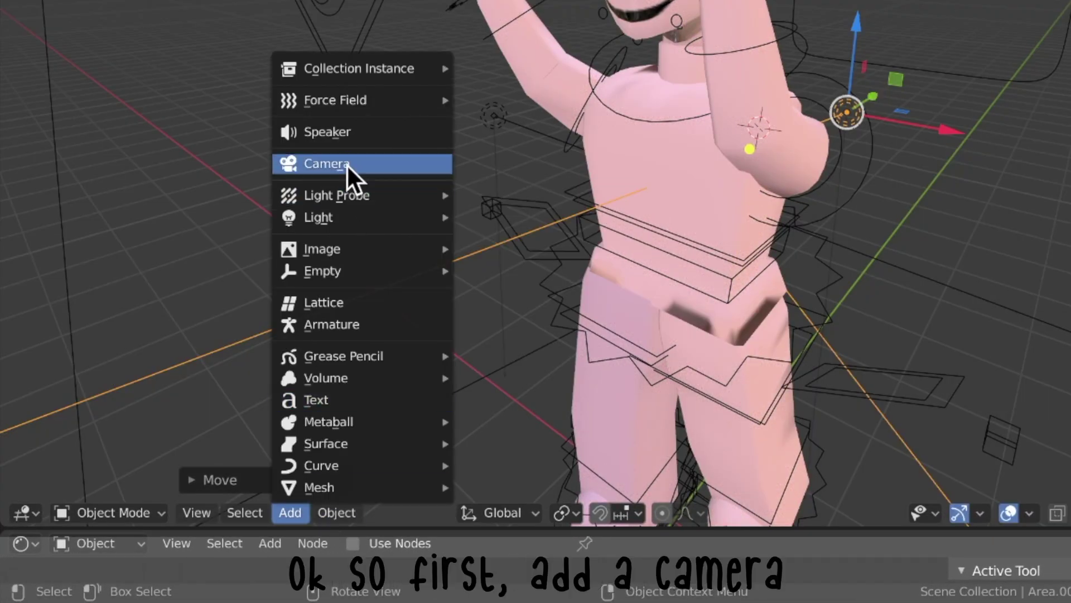
{"action": "left_click", "coordinate": [347, 164]}
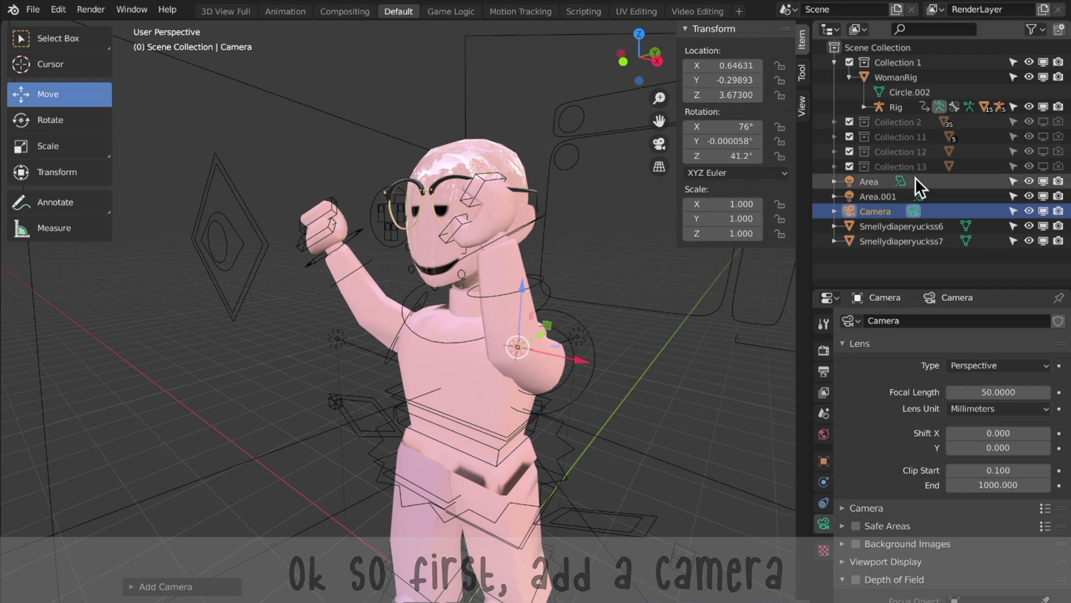
{"action": "left_click", "coordinate": [660, 143]}
{"action": "left_click", "coordinate": [803, 106]}
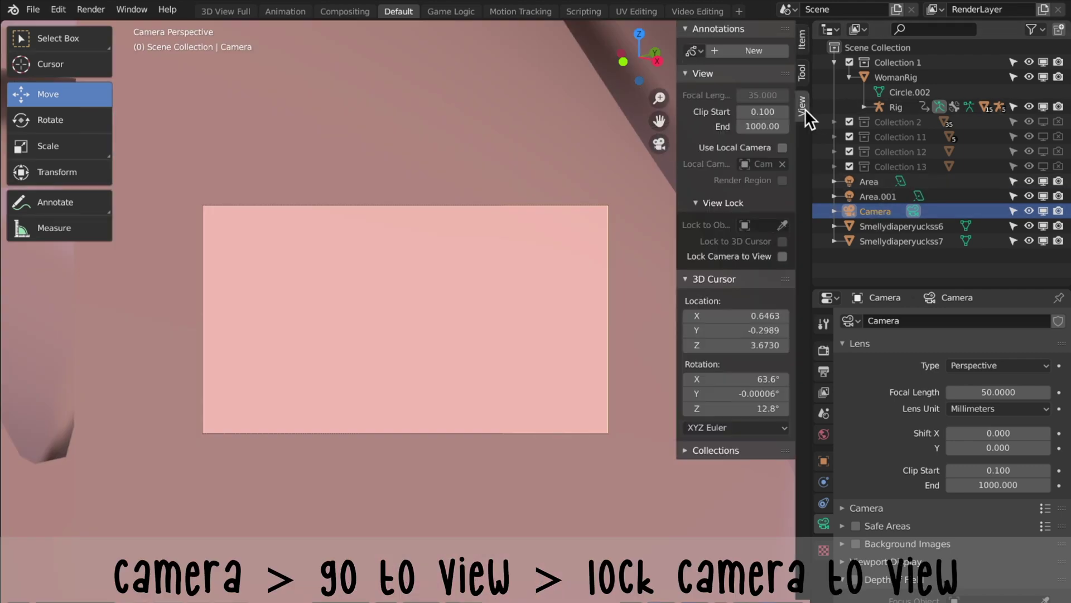
{"action": "left_click", "coordinate": [781, 256]}
{"action": "left_click_drag", "start_coordinate": [659, 97], "coordinate": [658, 134]}
Step: Set the render engine to Cycles with 130 render samples
{"action": "left_click", "coordinate": [824, 350]}
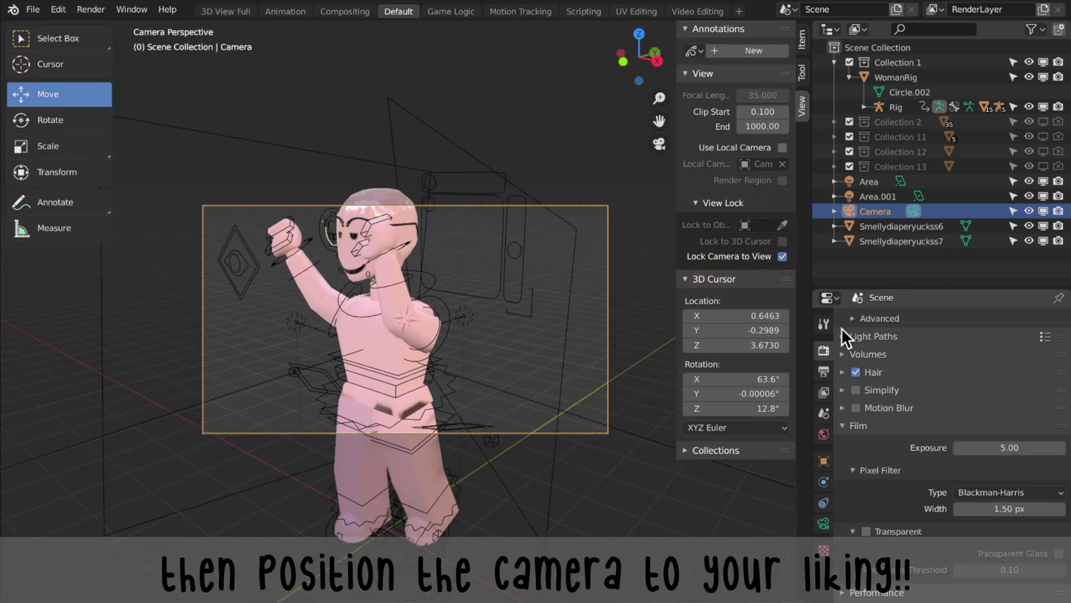
{"action": "scroll", "coordinate": [909, 376], "scroll_direction": "up", "scroll_amount": 6}
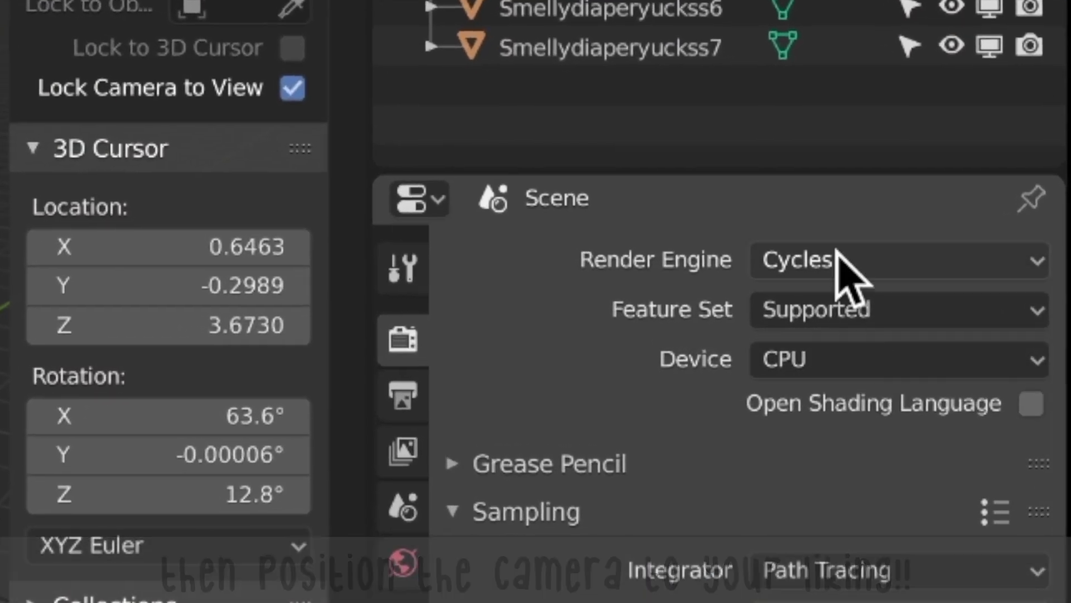
{"action": "left_click", "coordinate": [959, 307]}
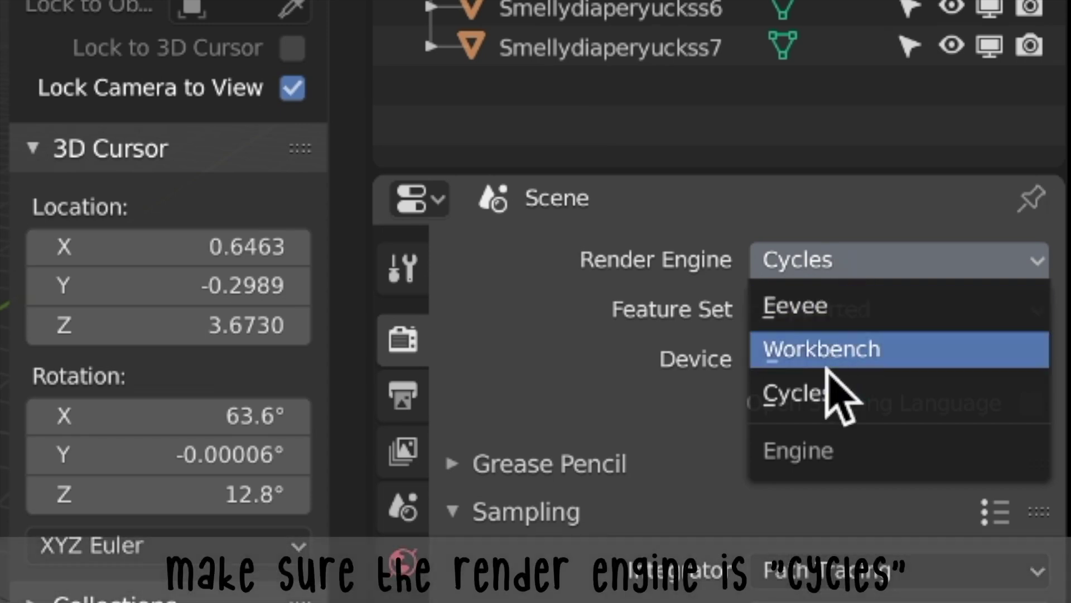
{"action": "left_click", "coordinate": [768, 397]}
{"action": "scroll", "coordinate": [634, 407], "scroll_direction": "down", "scroll_amount": 5}
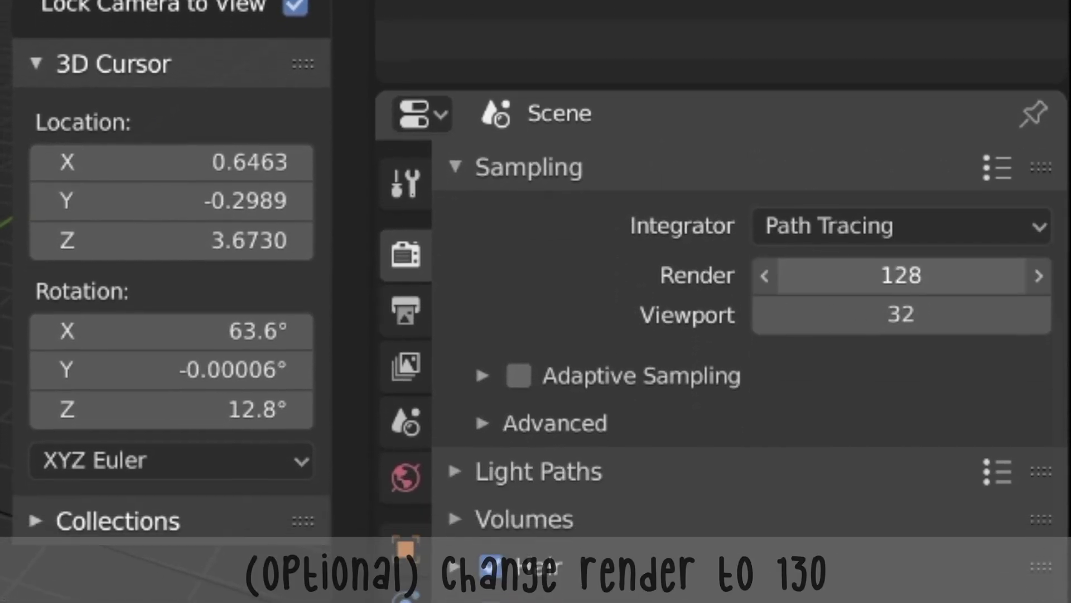
{"action": "left_click", "coordinate": [903, 241]}
{"action": "type", "text": "1"}
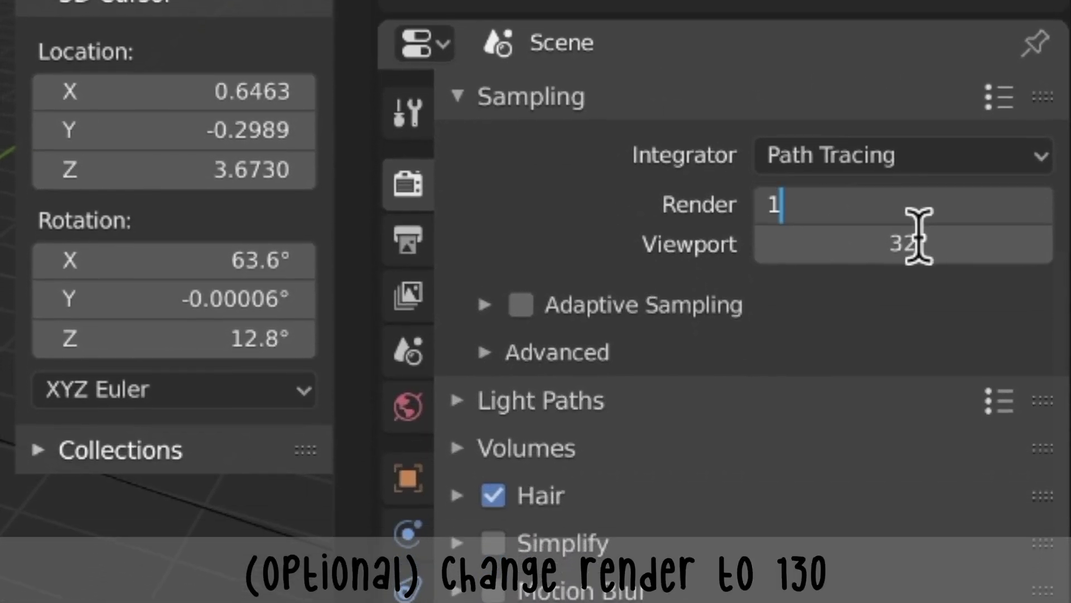
{"action": "type", "text": "30"}
{"action": "key", "text": "Return"}
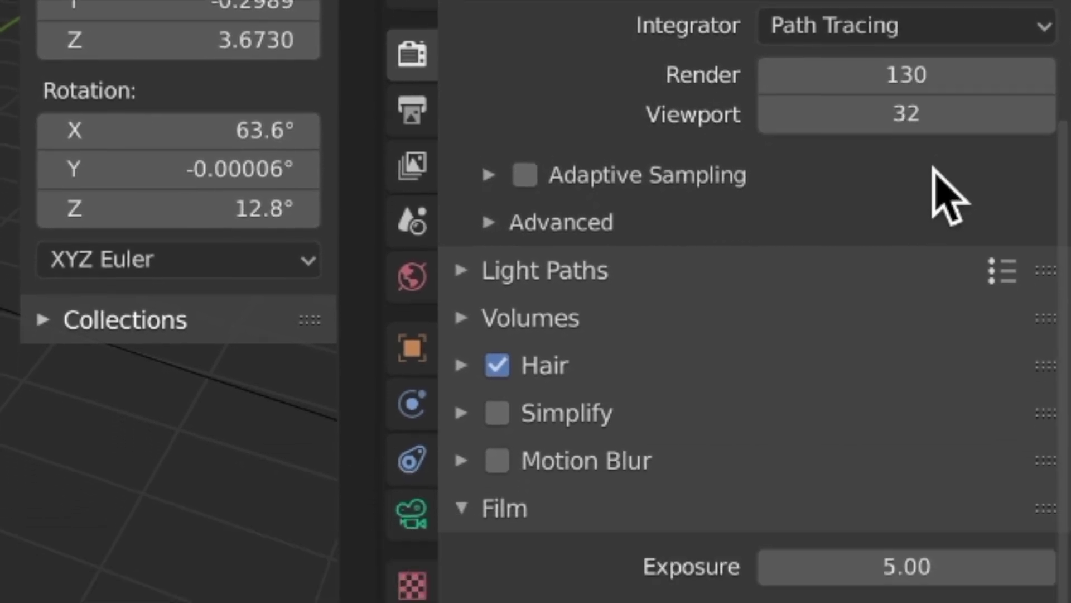
{"action": "scroll", "coordinate": [1016, 371], "scroll_direction": "down", "scroll_amount": 5}
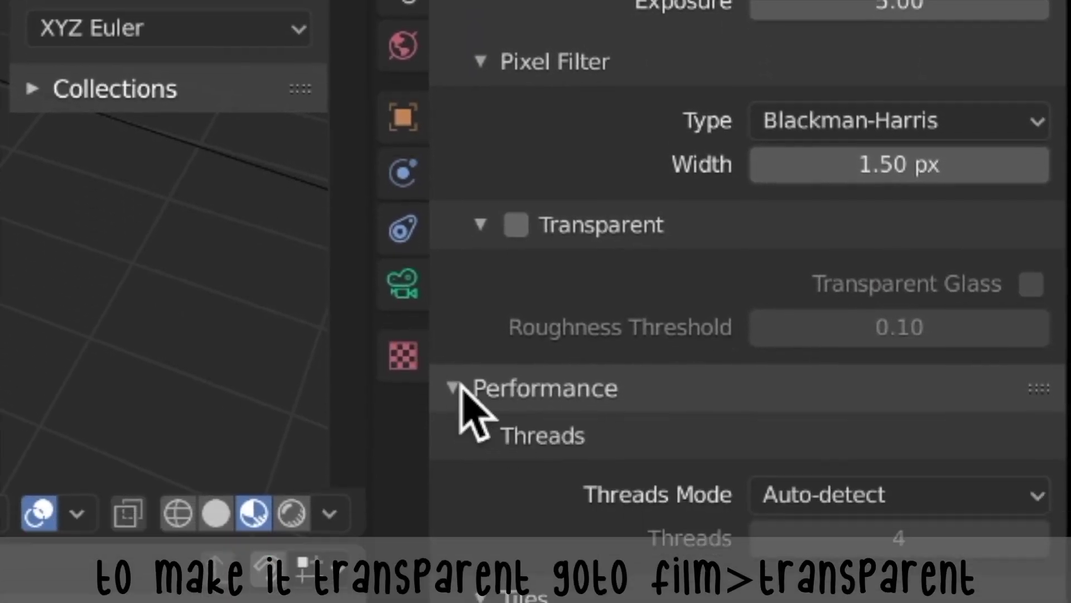
{"action": "left_click", "coordinate": [460, 386]}
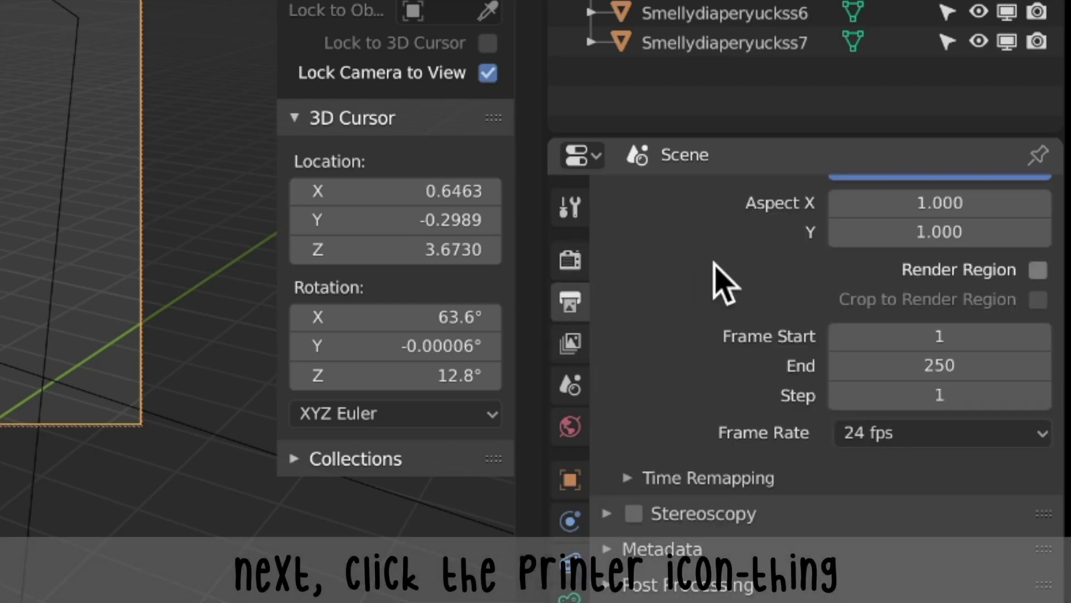
Step: Confirm a 2000 px image height and set the output file format to PNG
{"action": "scroll", "coordinate": [716, 274], "scroll_direction": "down", "scroll_amount": 1}
{"action": "type", "text": "2000"}
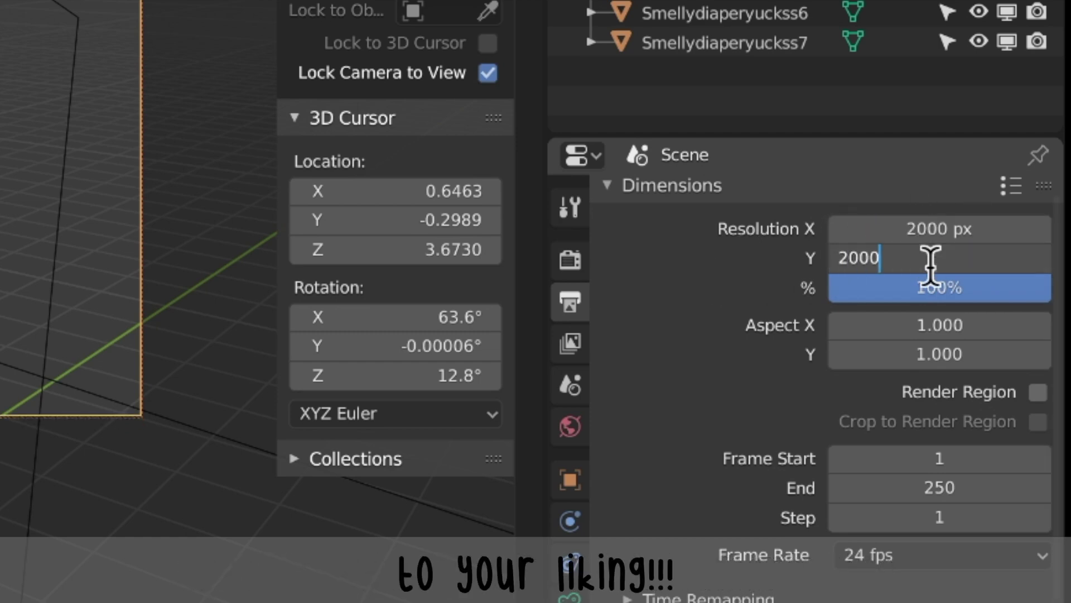
{"action": "key", "text": "Return"}
{"action": "scroll", "coordinate": [663, 304], "scroll_direction": "down", "scroll_amount": 2}
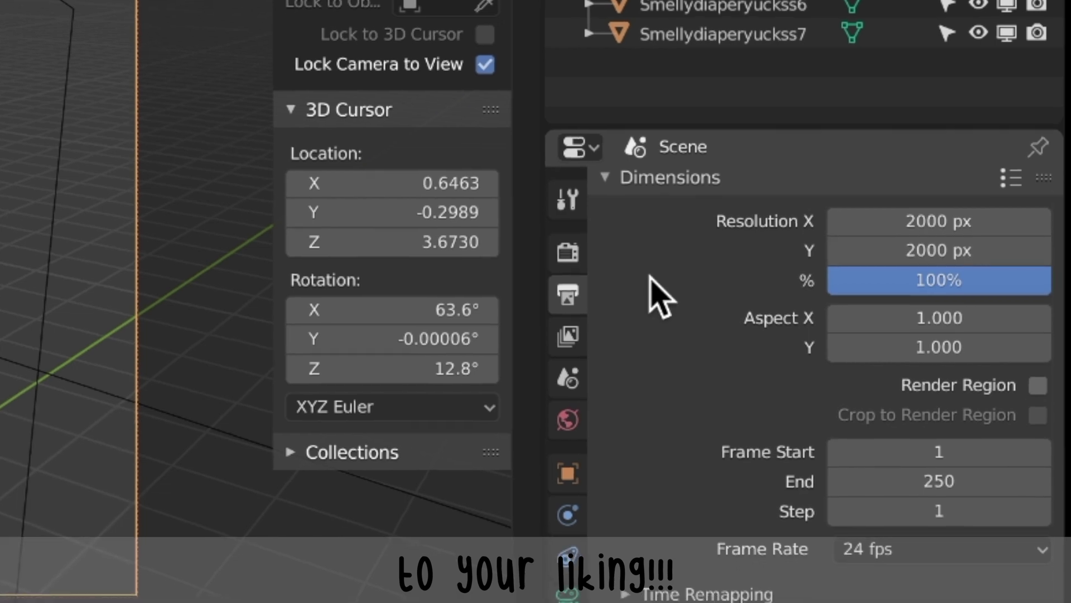
{"action": "scroll", "coordinate": [657, 299], "scroll_direction": "down", "scroll_amount": 2}
{"action": "scroll", "coordinate": [710, 323], "scroll_direction": "down", "scroll_amount": 1}
{"action": "scroll", "coordinate": [701, 342], "scroll_direction": "down", "scroll_amount": 2}
{"action": "scroll", "coordinate": [692, 277], "scroll_direction": "down", "scroll_amount": 2}
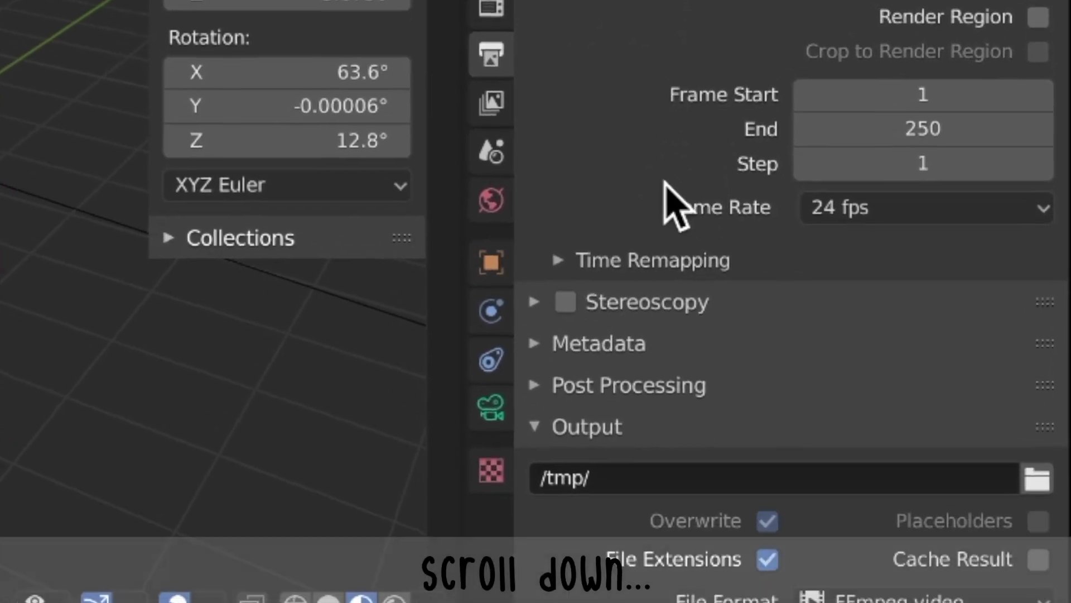
{"action": "scroll", "coordinate": [870, 299], "scroll_direction": "down", "scroll_amount": 1}
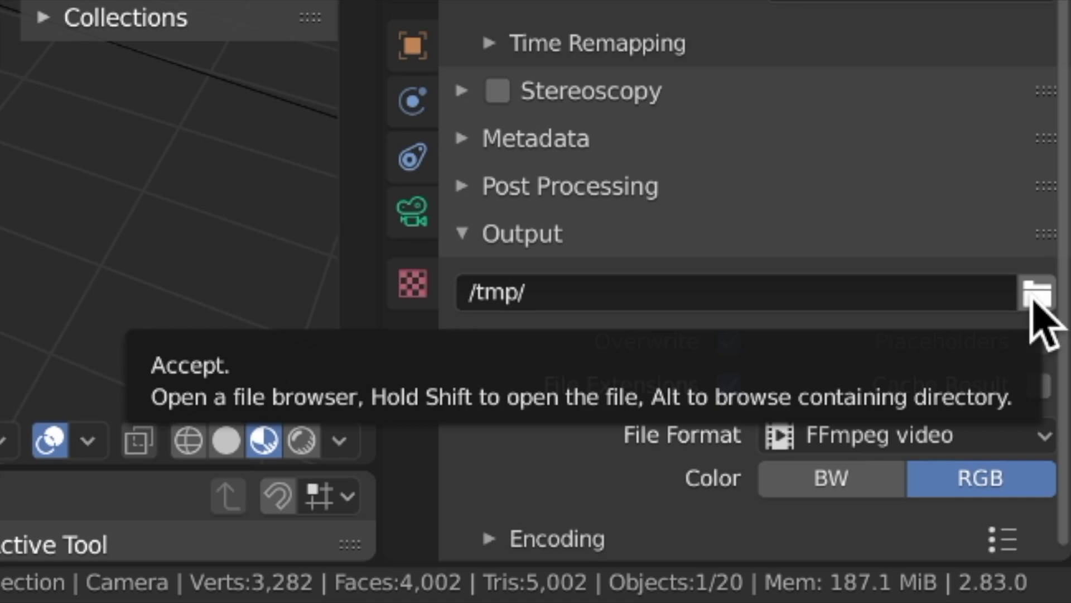
{"action": "left_click", "coordinate": [1035, 446]}
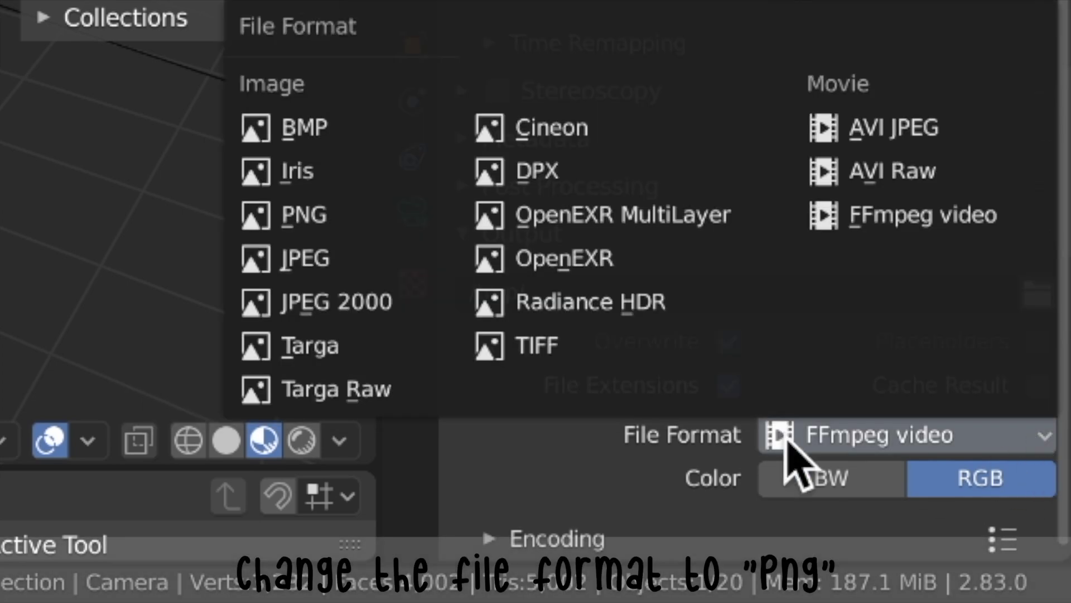
{"action": "left_click", "coordinate": [336, 225]}
{"action": "scroll", "coordinate": [1027, 505], "scroll_direction": "down", "scroll_amount": 1}
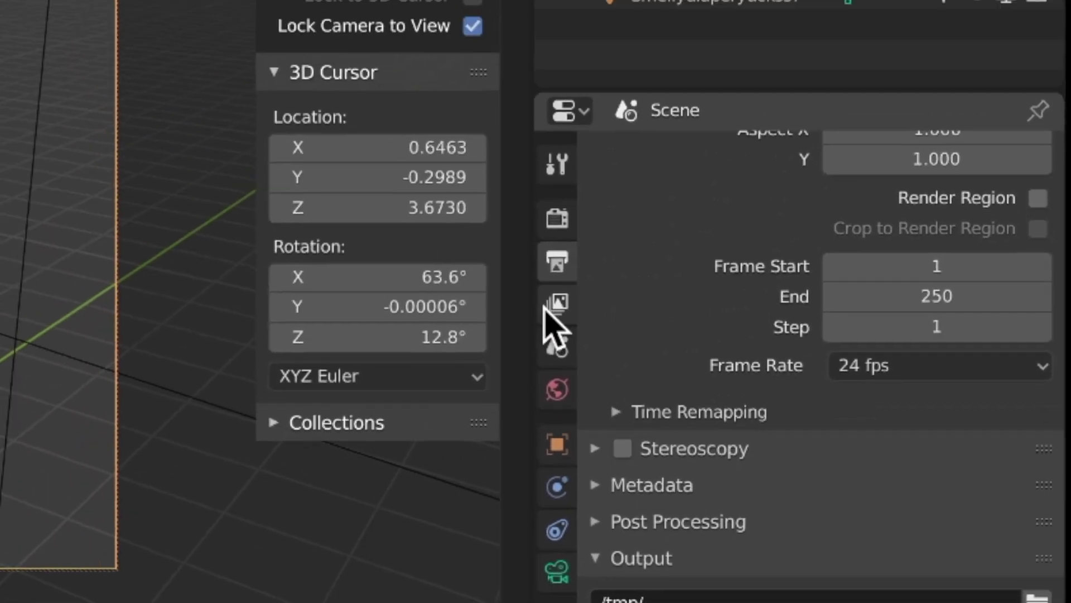
Step: Review the View Layer settings, including denoising, and the Scene properties
{"action": "left_click", "coordinate": [549, 306]}
{"action": "scroll", "coordinate": [675, 304], "scroll_direction": "up", "scroll_amount": 5}
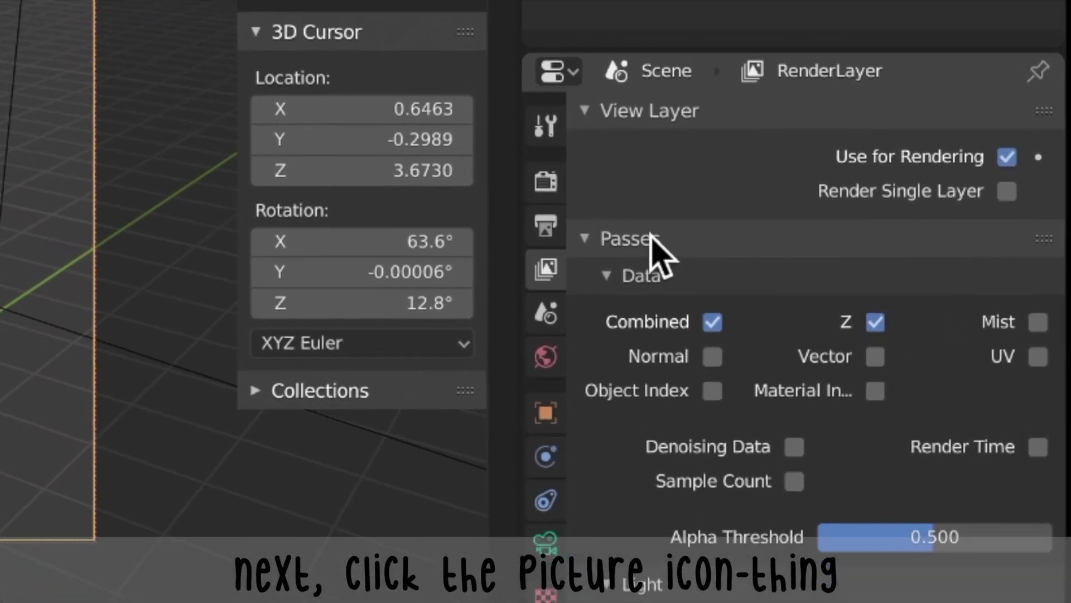
{"action": "scroll", "coordinate": [651, 245], "scroll_direction": "down", "scroll_amount": 3}
{"action": "scroll", "coordinate": [641, 203], "scroll_direction": "down", "scroll_amount": 5}
{"action": "scroll", "coordinate": [634, 162], "scroll_direction": "up", "scroll_amount": 5}
{"action": "scroll", "coordinate": [626, 115], "scroll_direction": "down", "scroll_amount": 5}
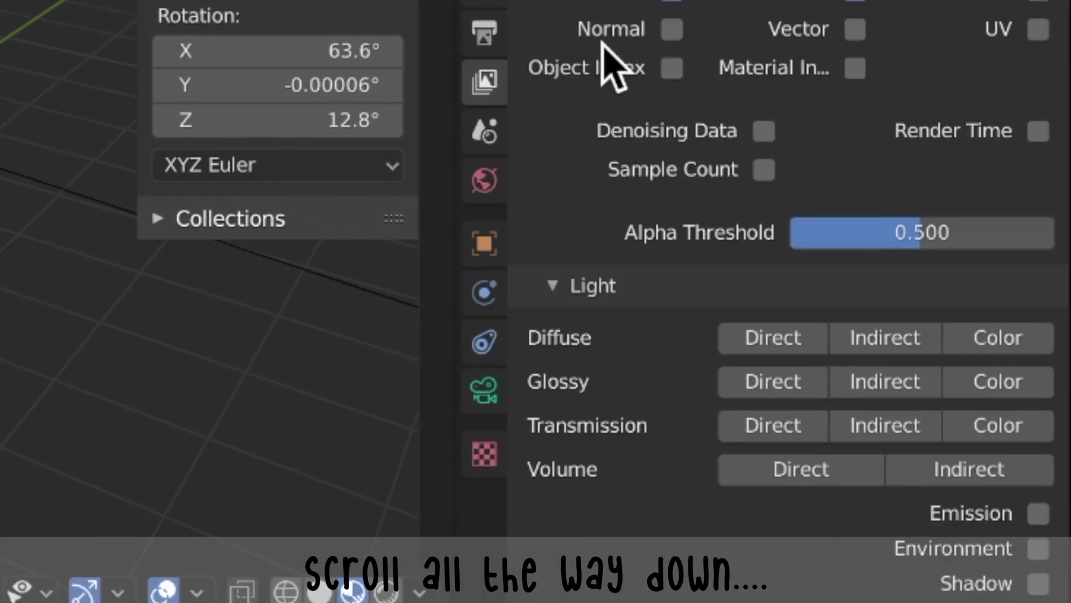
{"action": "scroll", "coordinate": [608, 50], "scroll_direction": "down", "scroll_amount": 10}
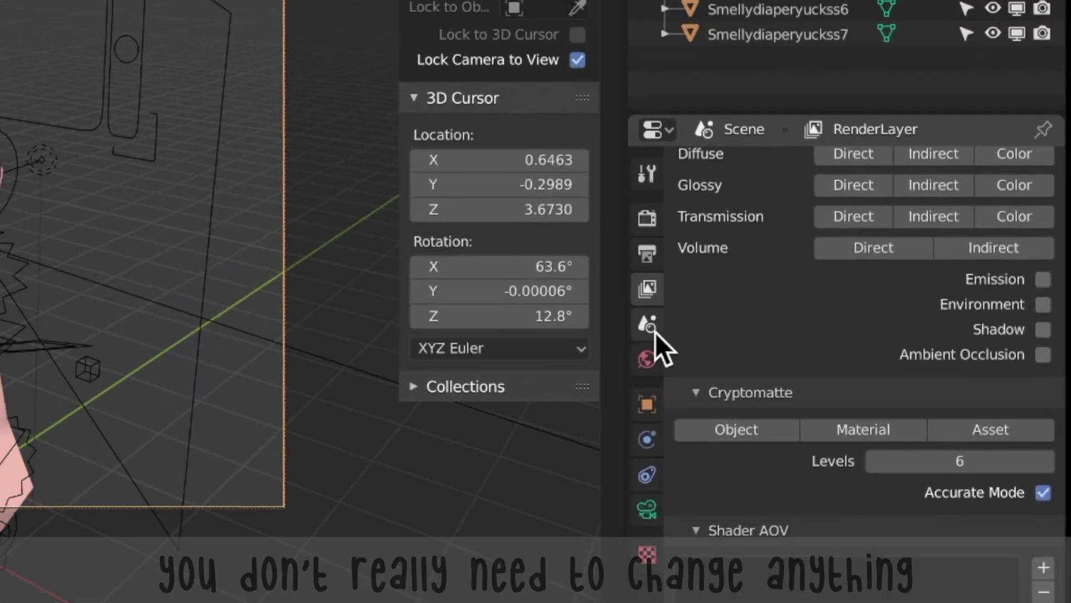
{"action": "left_click", "coordinate": [628, 262]}
{"action": "scroll", "coordinate": [725, 278], "scroll_direction": "down", "scroll_amount": 3}
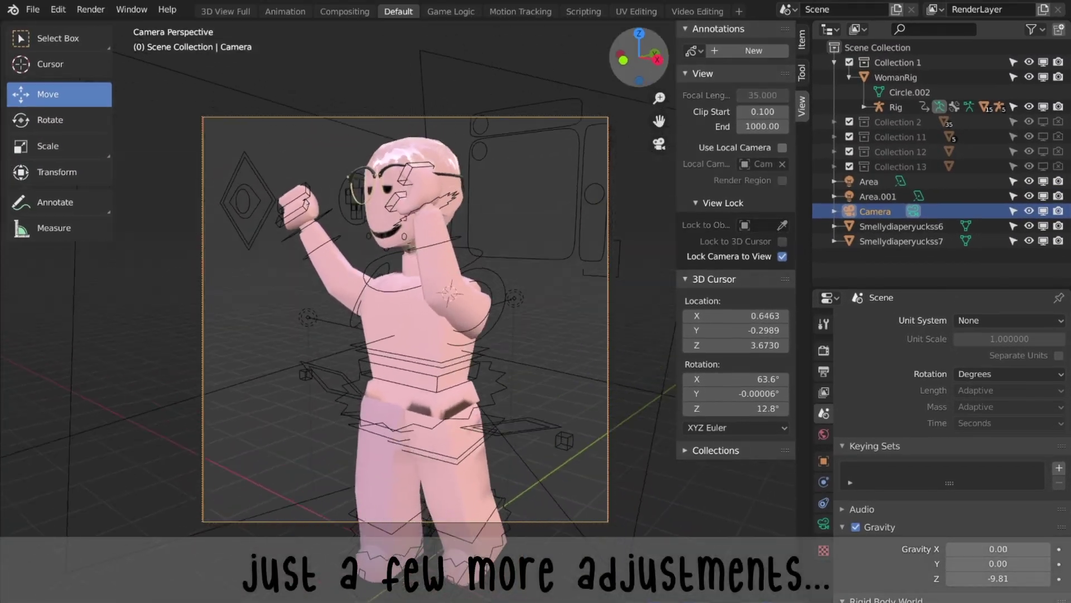
Step: Zoom the camera closer on the character and set the image width to 1612 px
{"action": "left_click_drag", "start_coordinate": [660, 122], "coordinate": [659, 115]}
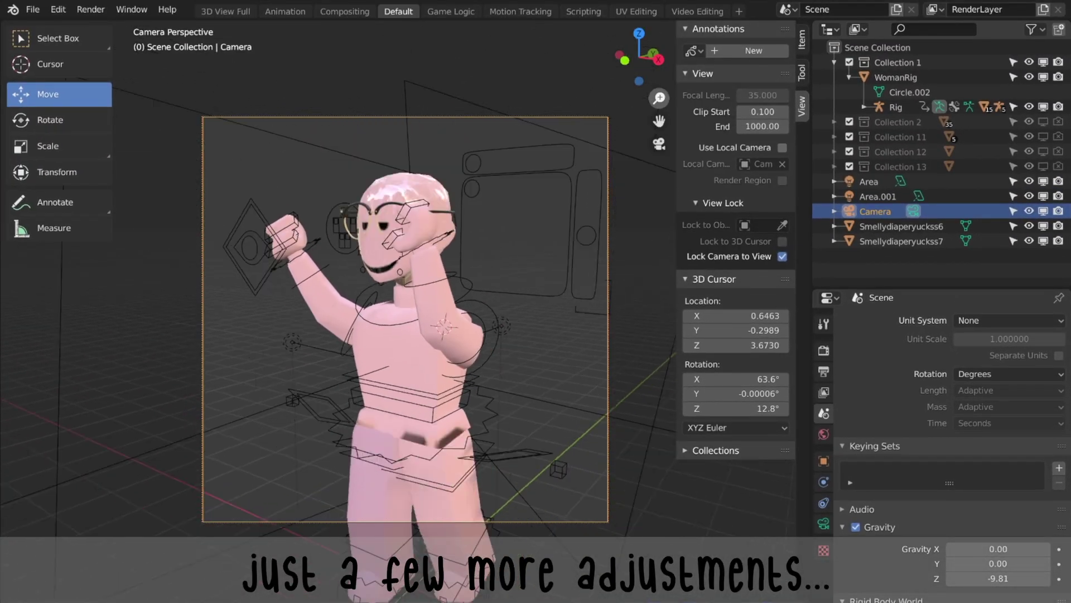
{"action": "left_click", "coordinate": [823, 391]}
{"action": "left_click", "coordinate": [824, 371]}
{"action": "double_click", "coordinate": [1009, 338]}
{"action": "type", "text": "1612"}
{"action": "key", "text": "Return"}
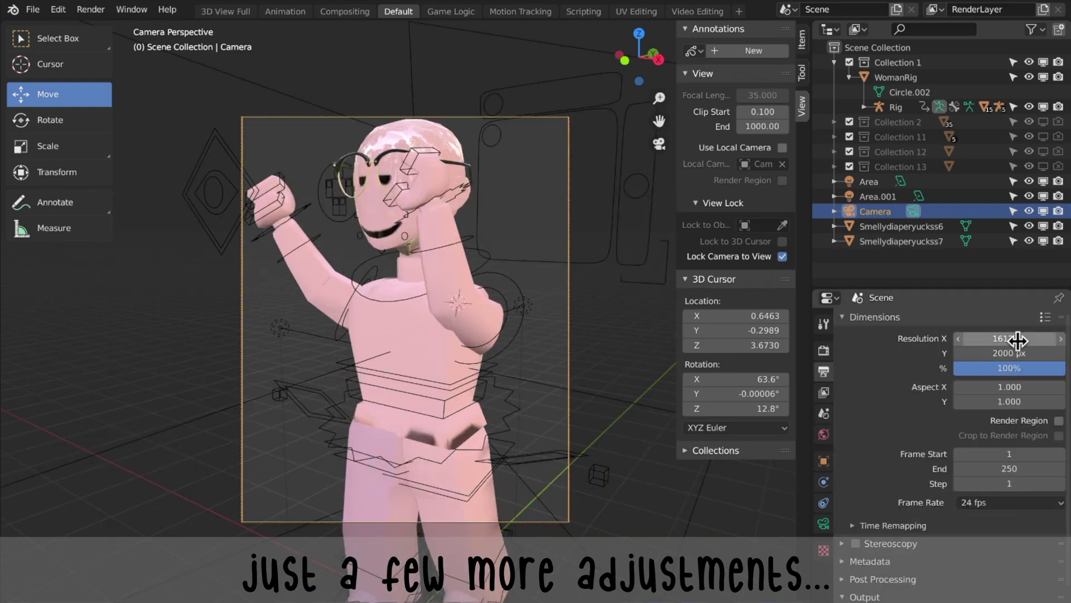
Step: Nudge the character's framing and render the camera view as an image
{"action": "left_click_drag", "start_coordinate": [647, 117], "coordinate": [661, 114]}
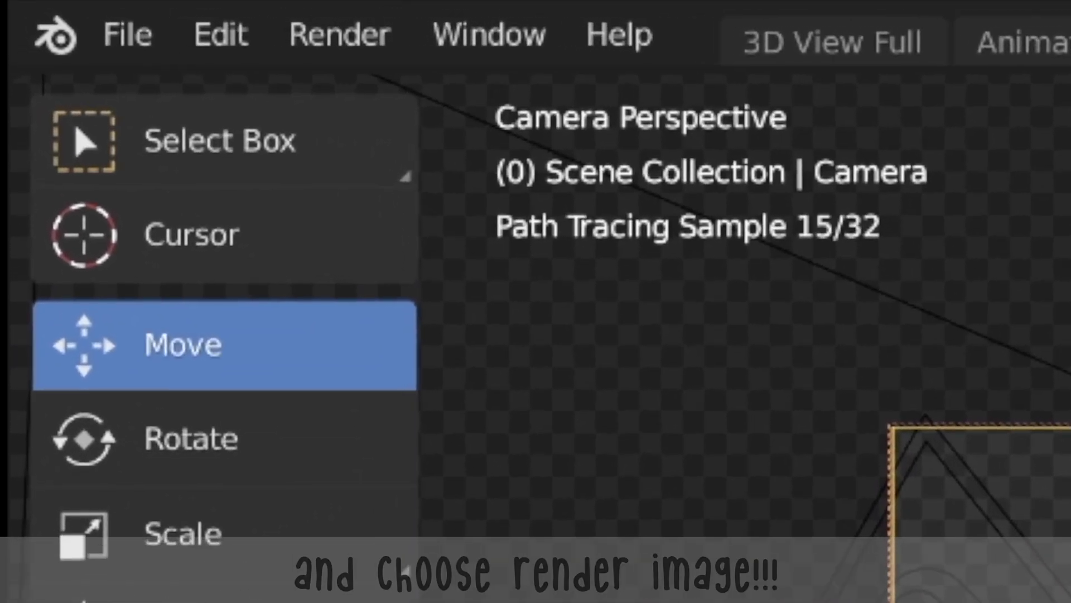
{"action": "left_click", "coordinate": [352, 42]}
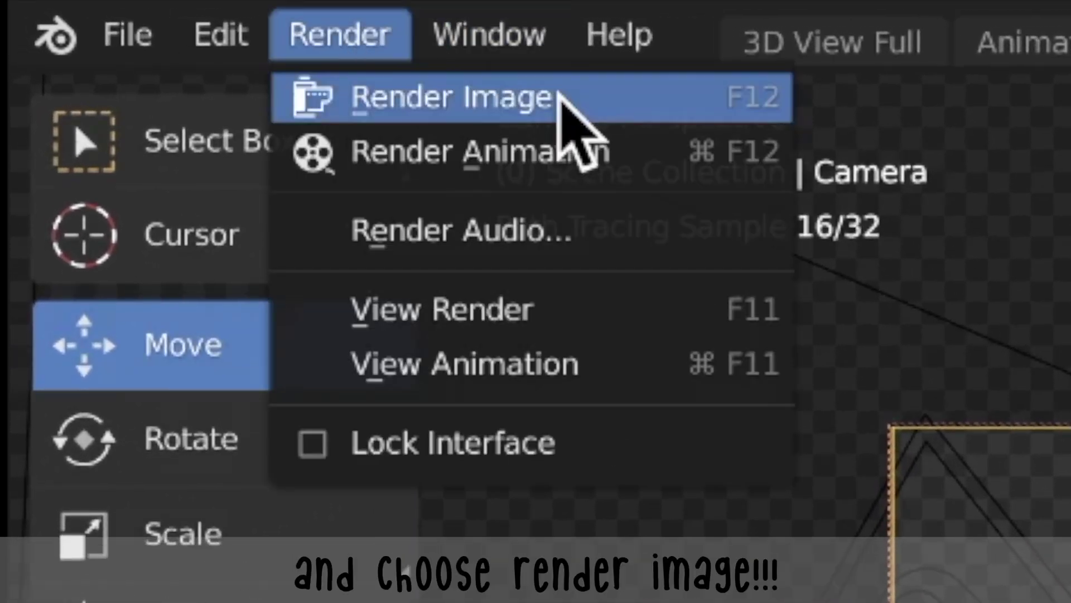
{"action": "left_click", "coordinate": [530, 89]}
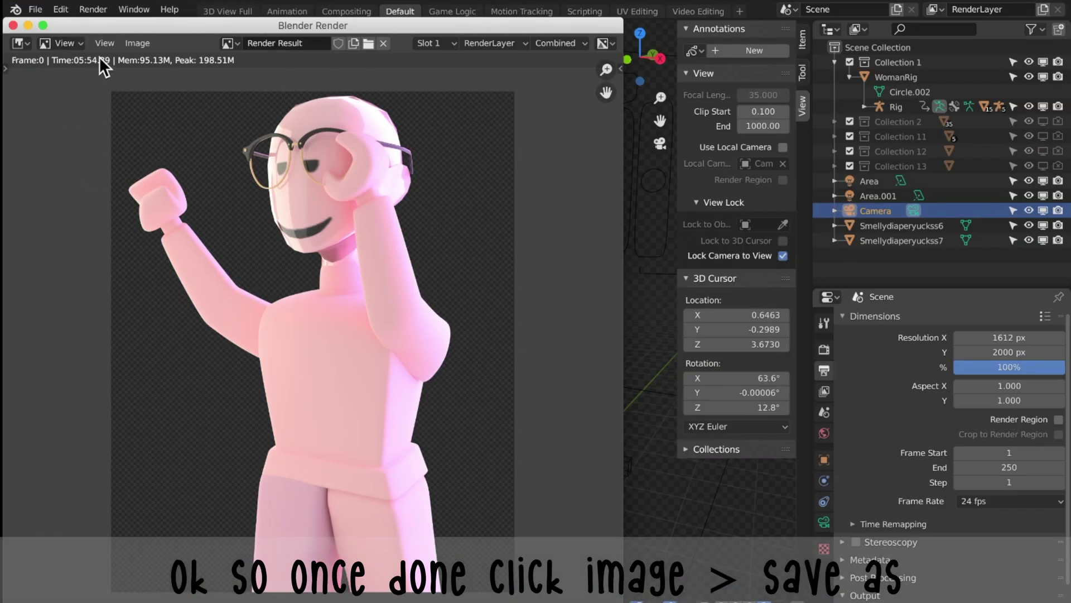
Step: Save the render as a PNG named 'me glossy holding glasses'
{"action": "left_click", "coordinate": [146, 40]}
{"action": "left_click", "coordinate": [210, 143]}
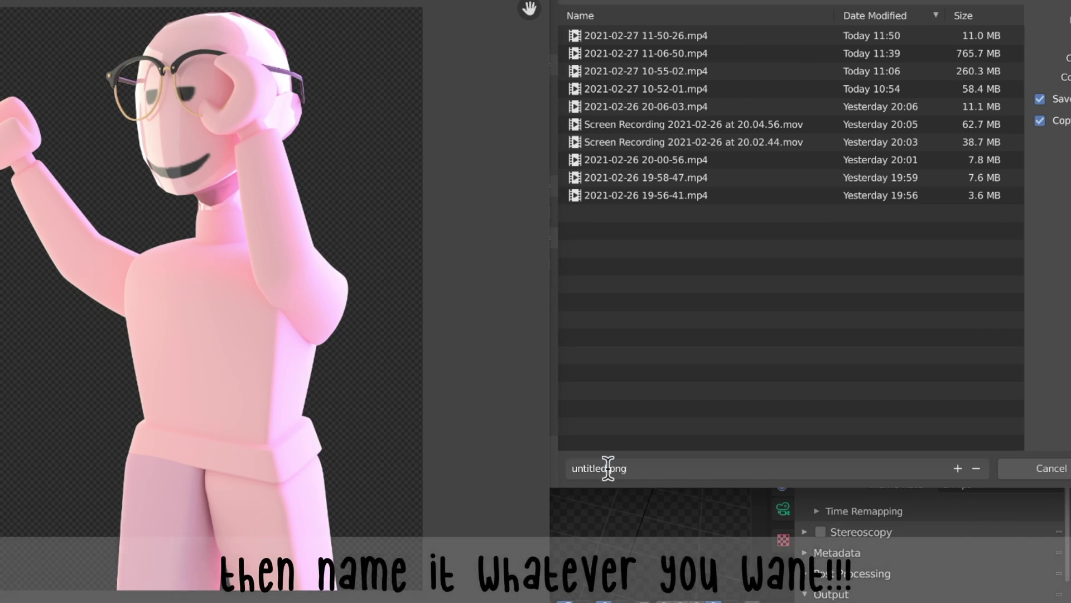
{"action": "type", "text": "me glossy holding glasses"}
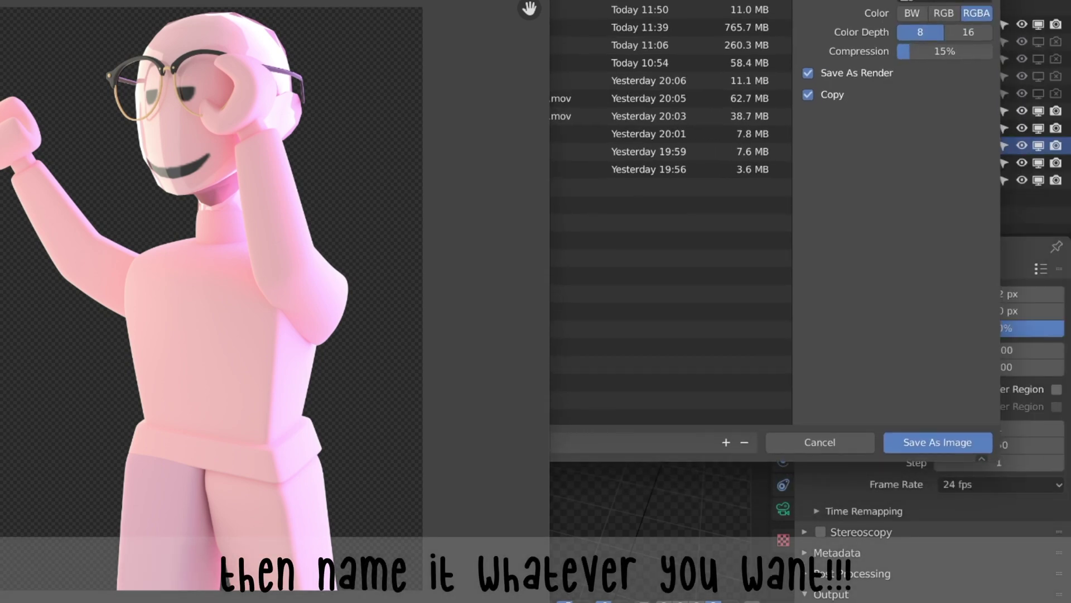
{"action": "left_click", "coordinate": [937, 487]}
{"action": "left_click", "coordinate": [922, 487]}
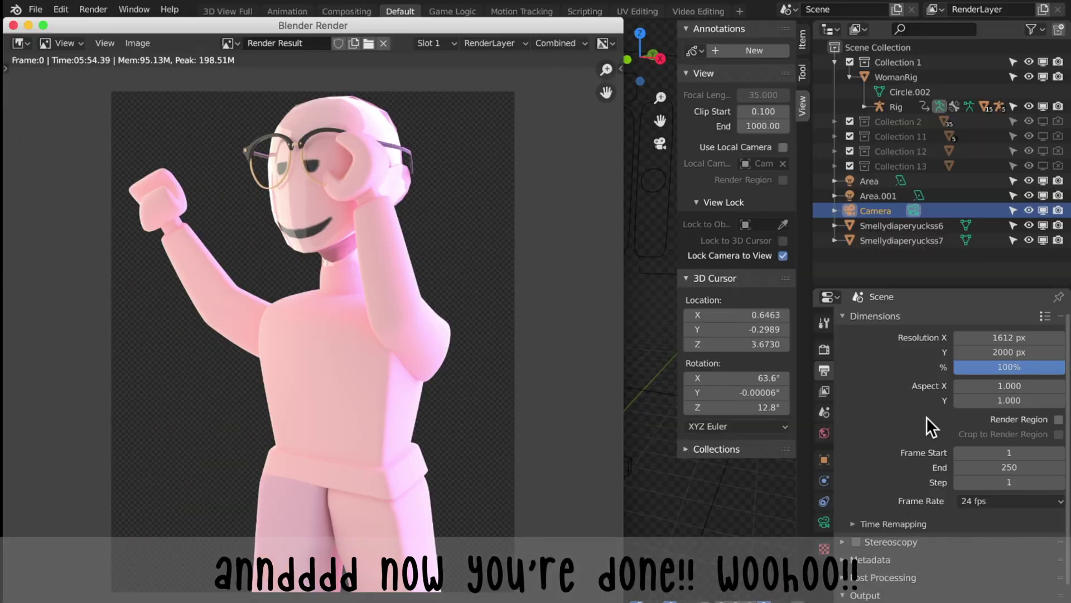